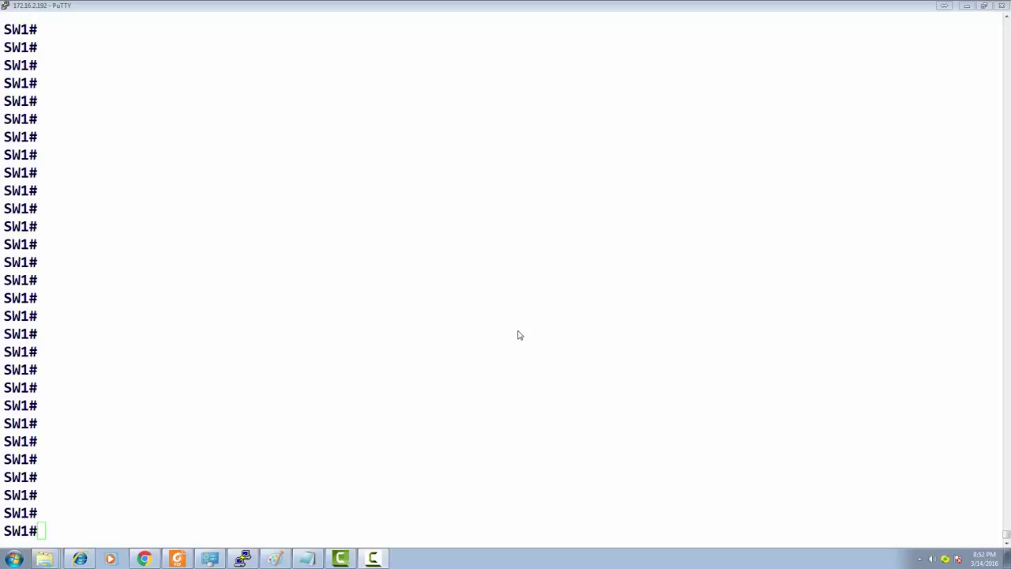
In the Paint diagram, add red text 'SW1' left of the upper switch and 'SW2' left of the lower one.
{"action": "left_click", "coordinate": [275, 559]}
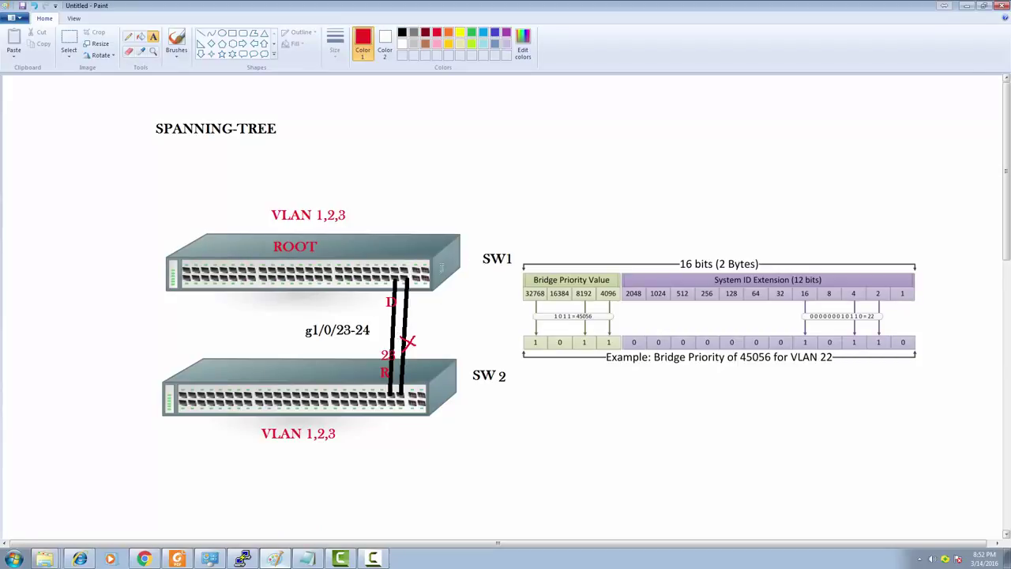
{"action": "left_click", "coordinate": [104, 257]}
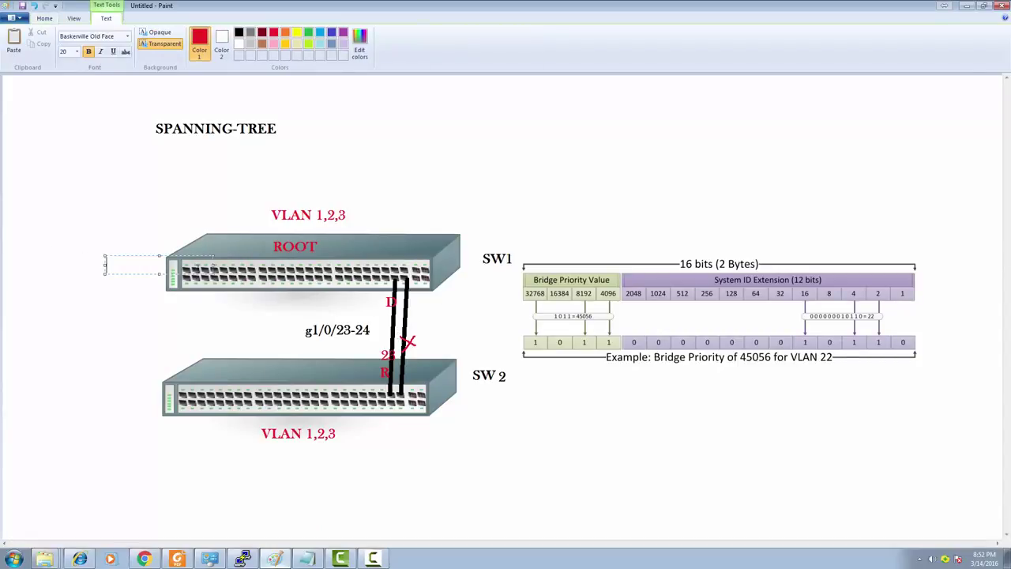
{"action": "type", "text": "SW1"}
{"action": "left_click", "coordinate": [142, 335]}
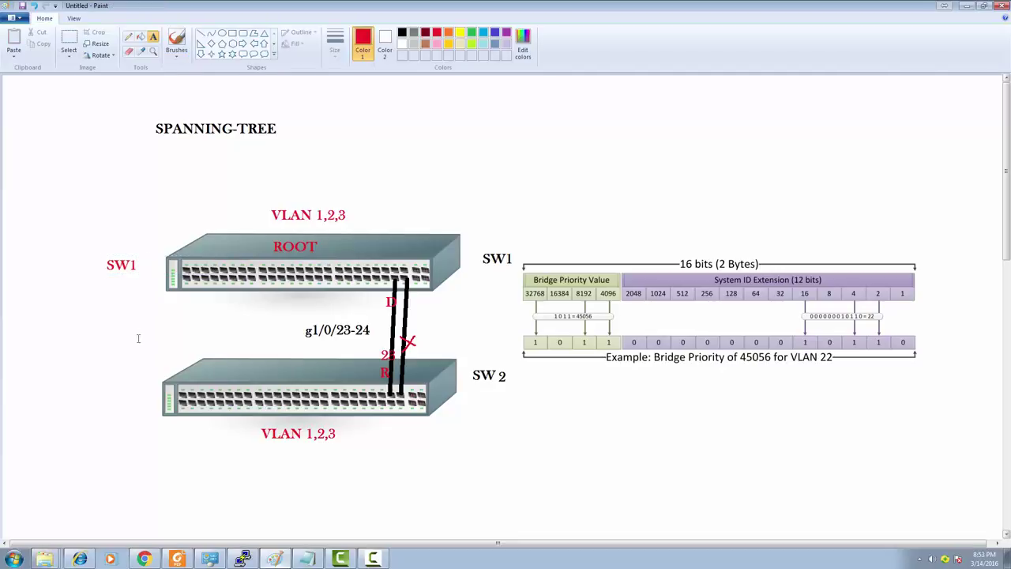
{"action": "left_click", "coordinate": [110, 398]}
{"action": "type", "text": "SW2"}
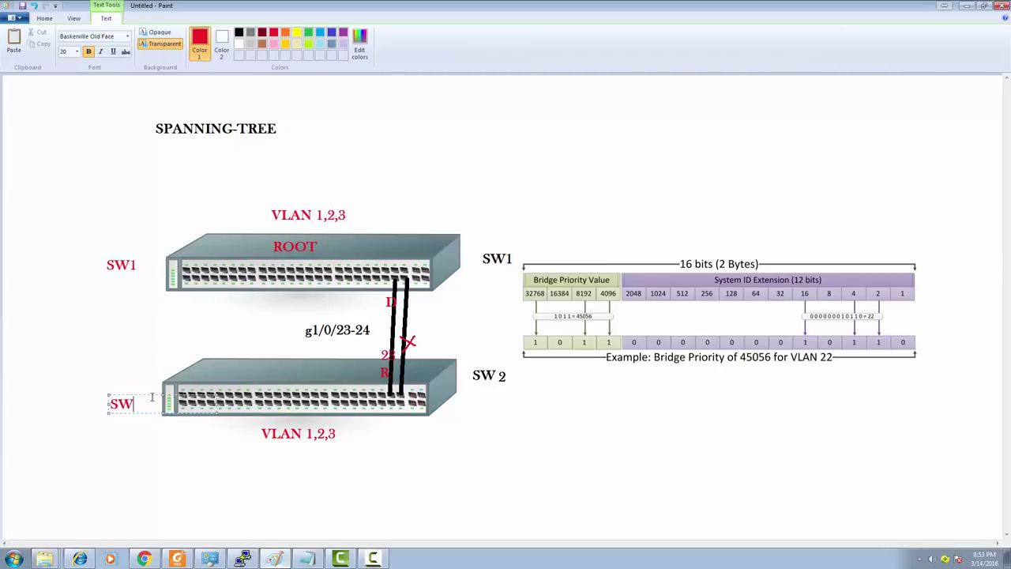
{"action": "left_click", "coordinate": [147, 336]}
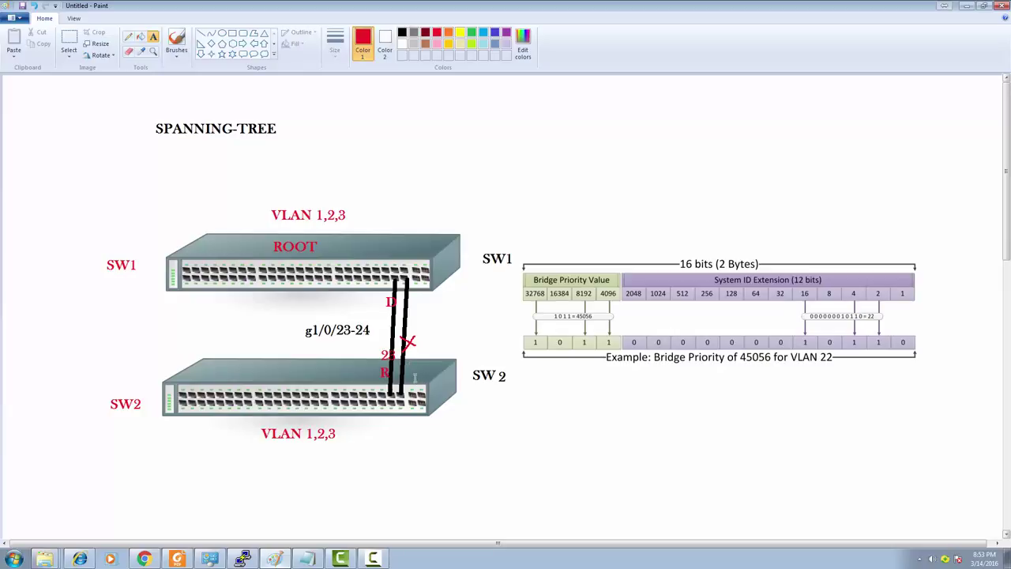
Write the four-line red list PVST+, portfast, uplinkfast, backbone above the bridge-priority chart.
{"action": "left_click", "coordinate": [529, 126]}
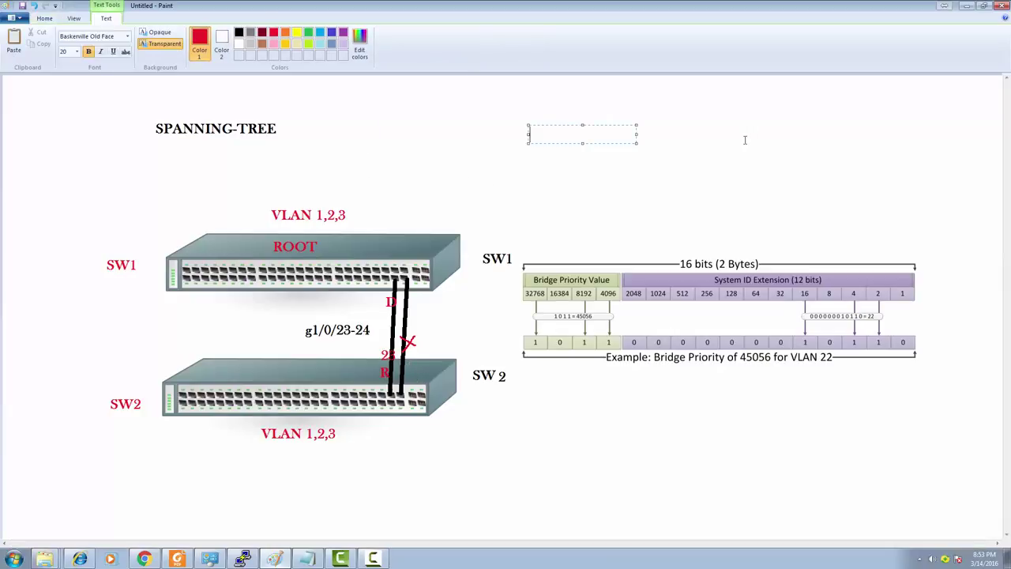
{"action": "type", "text": "PVST+"}
{"action": "key", "text": "Return"}
{"action": "type", "text": "portfast"}
{"action": "key", "text": "Return"}
{"action": "type", "text": "b"}
{"action": "key", "text": "BackSpace"}
{"action": "type", "text": "uplo"}
{"action": "key", "text": "BackSpace"}
{"action": "type", "text": "inkfast"}
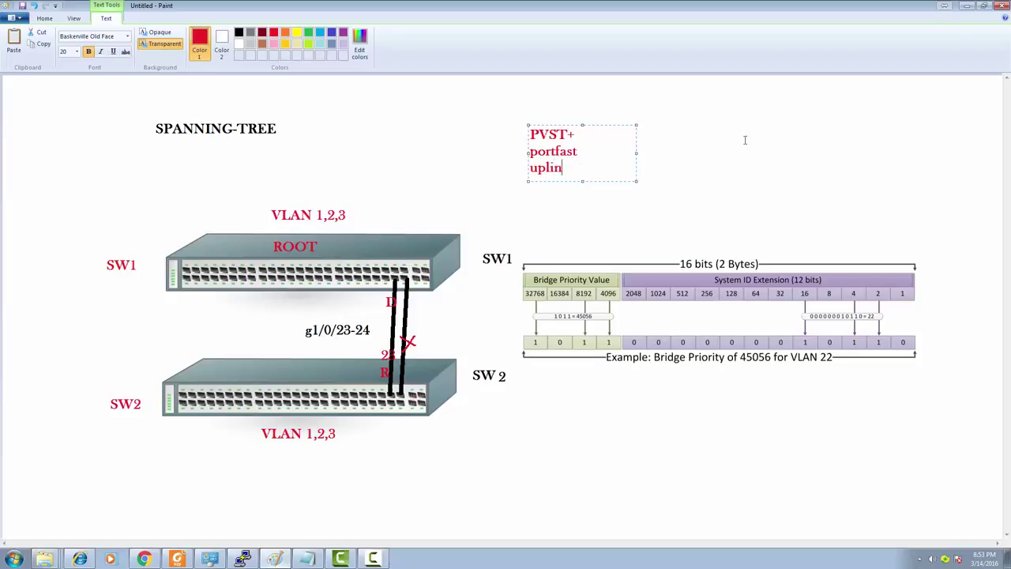
{"action": "key", "text": "Return"}
{"action": "type", "text": "backbone"}
{"action": "key", "text": "Return"}
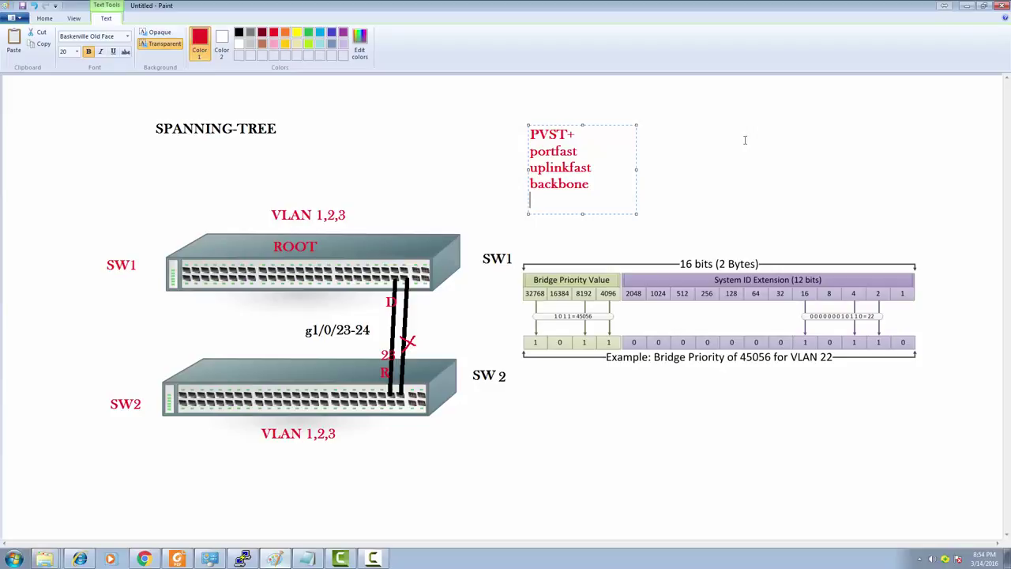
{"action": "left_click", "coordinate": [245, 558]}
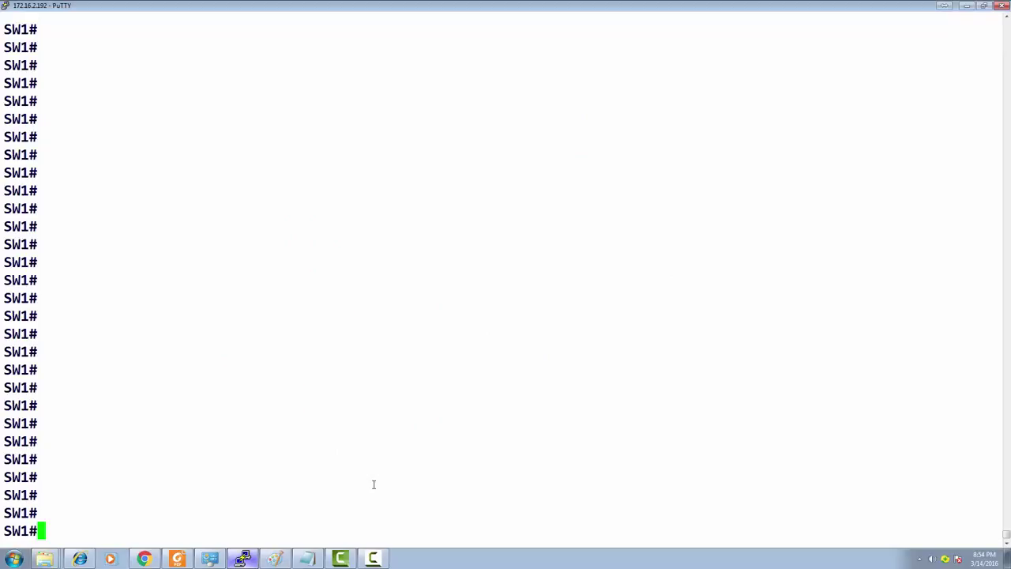
Show SW1's spanning-tree status, then resume connection 3 to SW2.
{"action": "type", "text": "show span"}
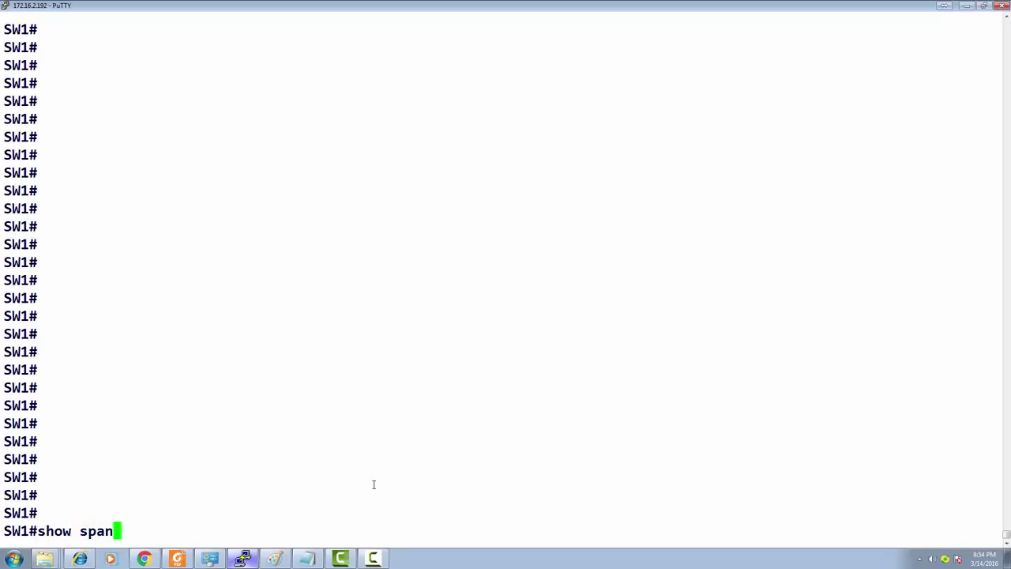
{"action": "key", "text": "Return"}
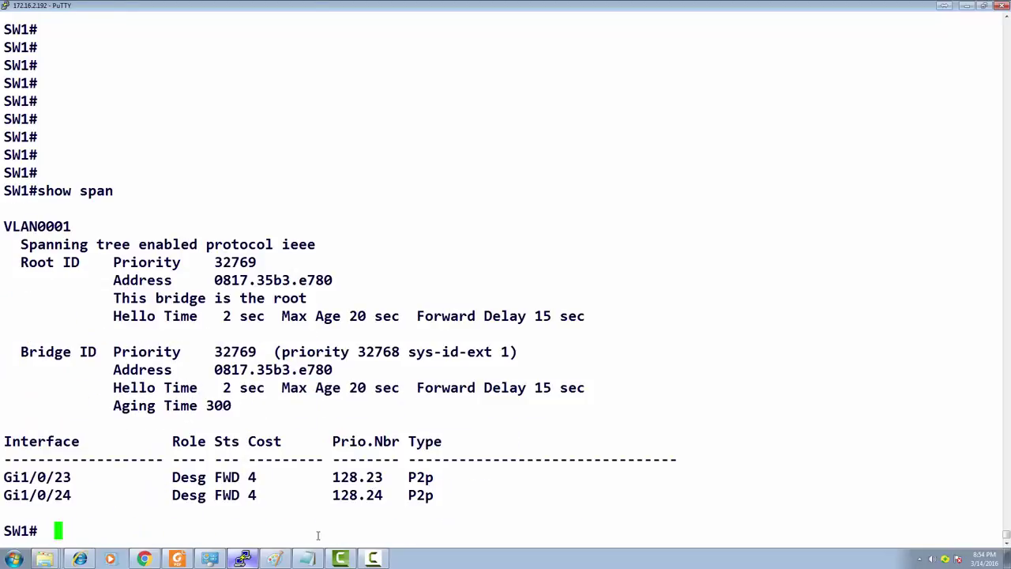
{"action": "key", "text": "ctrl+shift+6"}
{"action": "type", "text": "x3"}
{"action": "key", "text": "Return"}
Show SW2's spanning-tree status and highlight the VLAN0001 details.
{"action": "type", "text": "show span"}
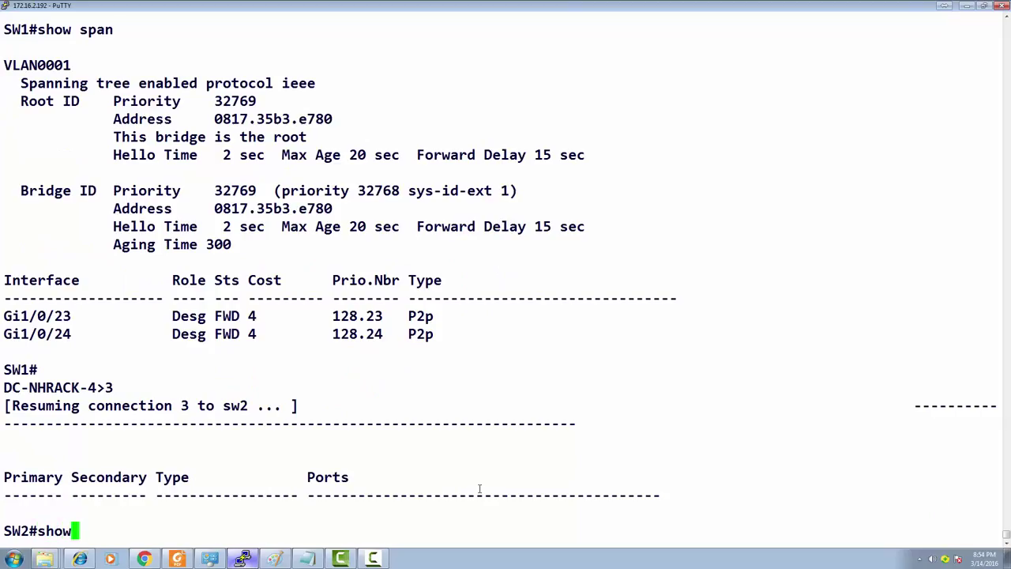
{"action": "key", "text": "Return"}
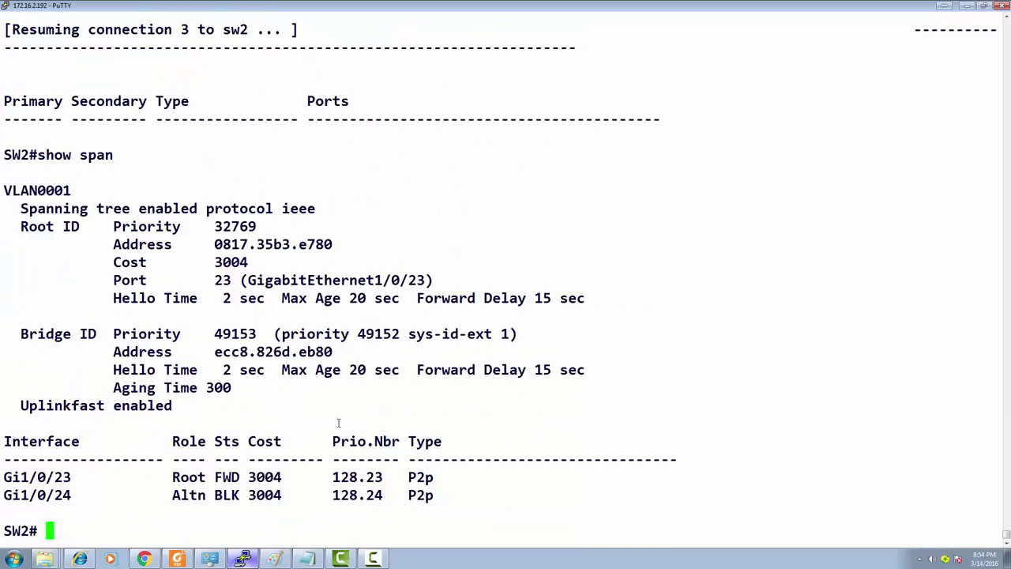
{"action": "left_click_drag", "start_coordinate": [12, 190], "coordinate": [174, 476]}
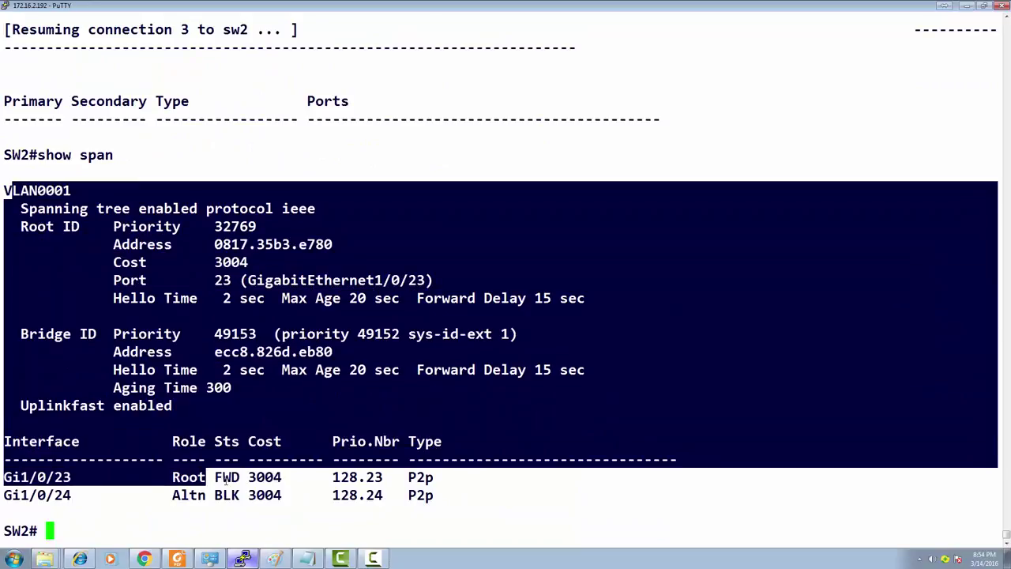
{"action": "left_click", "coordinate": [174, 475]}
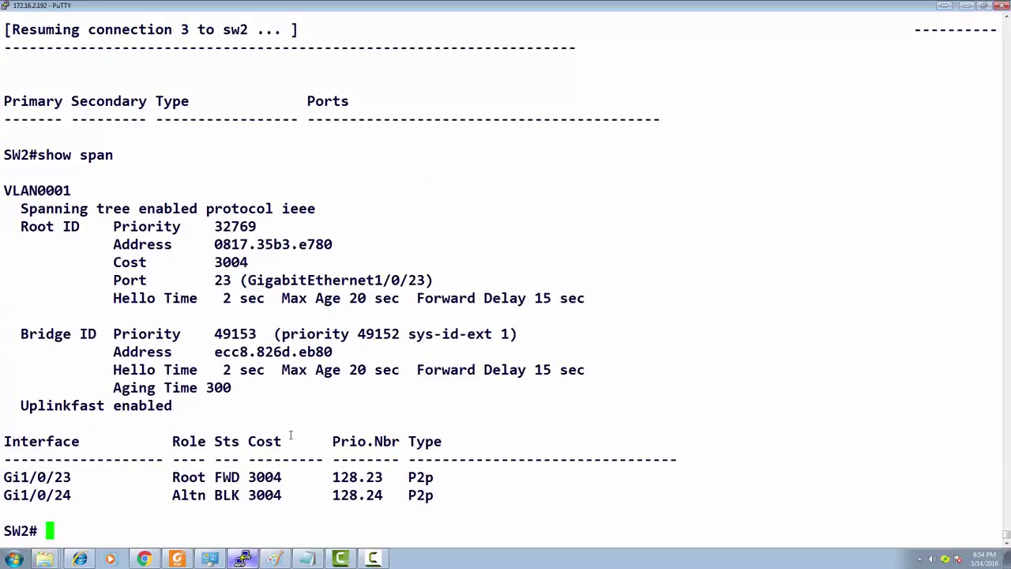
Disable uplinkfast on SW2 with 'no spanning-tree uplinkfast' in configuration mode.
{"action": "type", "text": "conf t"}
{"action": "key", "text": "Return"}
{"action": "type", "text": "no "}
{"action": "type", "text": "span"}
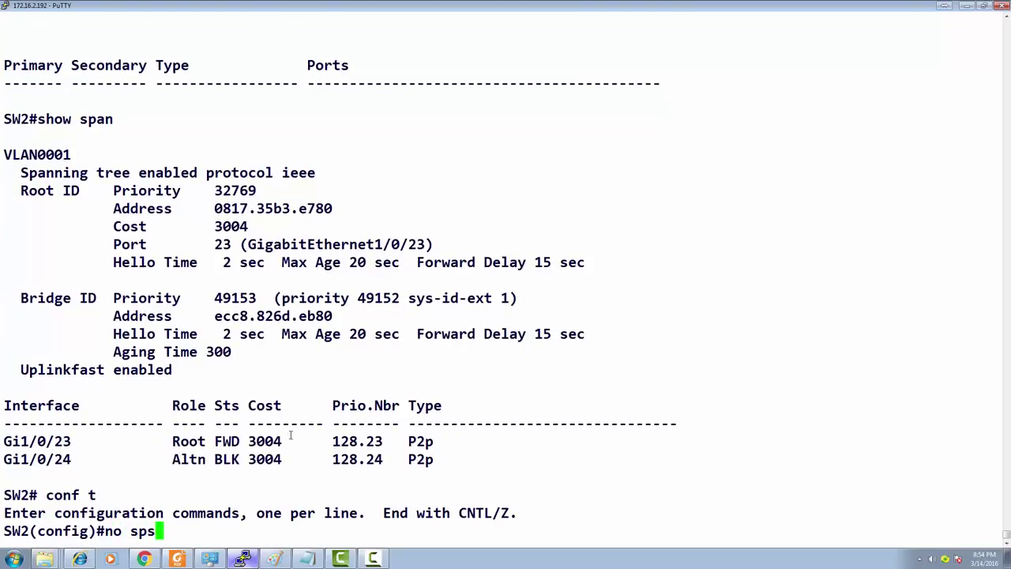
{"action": "key", "text": "Tab"}
{"action": "type", "text": "n"}
{"action": "key", "text": "Tab"}
{"action": "type", "text": "u"}
{"action": "key", "text": "Tab"}
{"action": "type", "text": "p"}
{"action": "key", "text": "Tab"}
{"action": "key", "text": "Return"}
{"action": "key", "text": "Return"}
{"action": "key", "text": "Return"}
Show SW2's spanning tree, highlighting Gi1/0/23 as Root and Gi1/0/24 as BLK.
{"action": "key", "text": "Return"}
{"action": "key", "text": "Return"}
{"action": "key", "text": "ctrl+z"}
{"action": "type", "text": "show span"}
{"action": "key", "text": "Tab"}
{"action": "type", "text": "n"}
{"action": "key", "text": "Tab"}
{"action": "key", "text": "Return"}
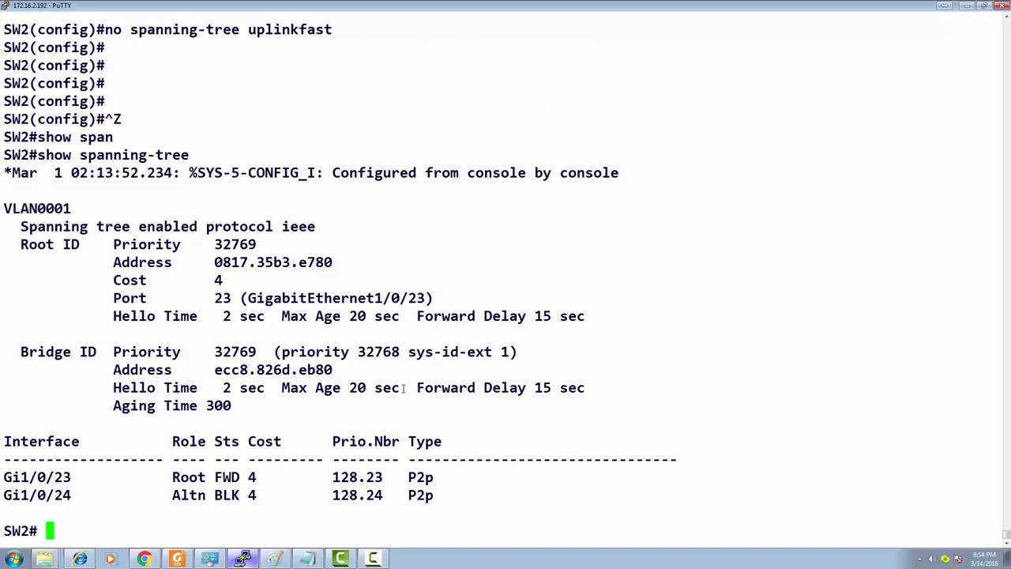
{"action": "double_click", "coordinate": [188, 477]}
{"action": "left_click_drag", "start_coordinate": [226, 494], "coordinate": [4, 477]}
{"action": "left_click", "coordinate": [227, 495]}
{"action": "double_click", "coordinate": [227, 494]}
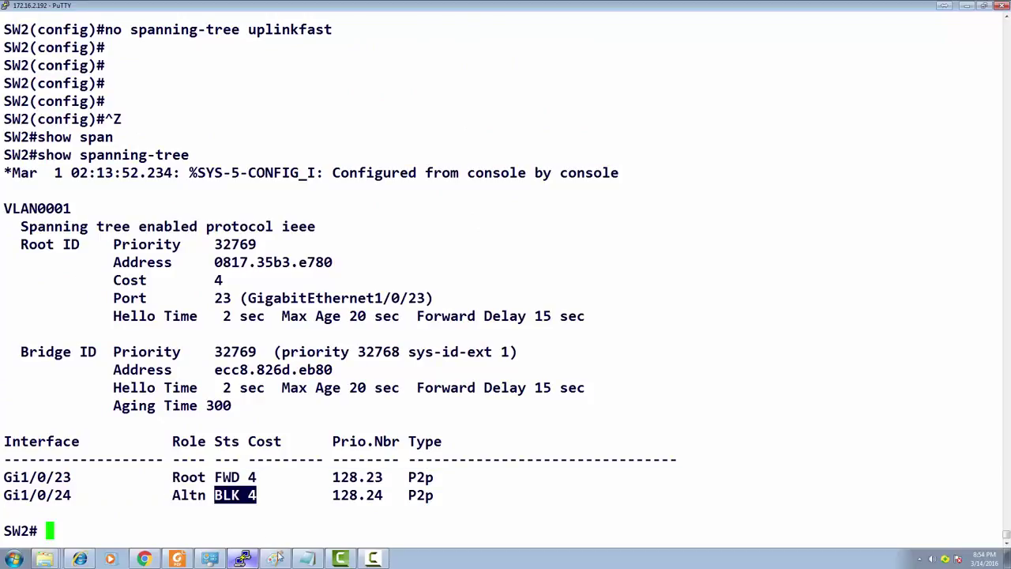
{"action": "left_click", "coordinate": [274, 559]}
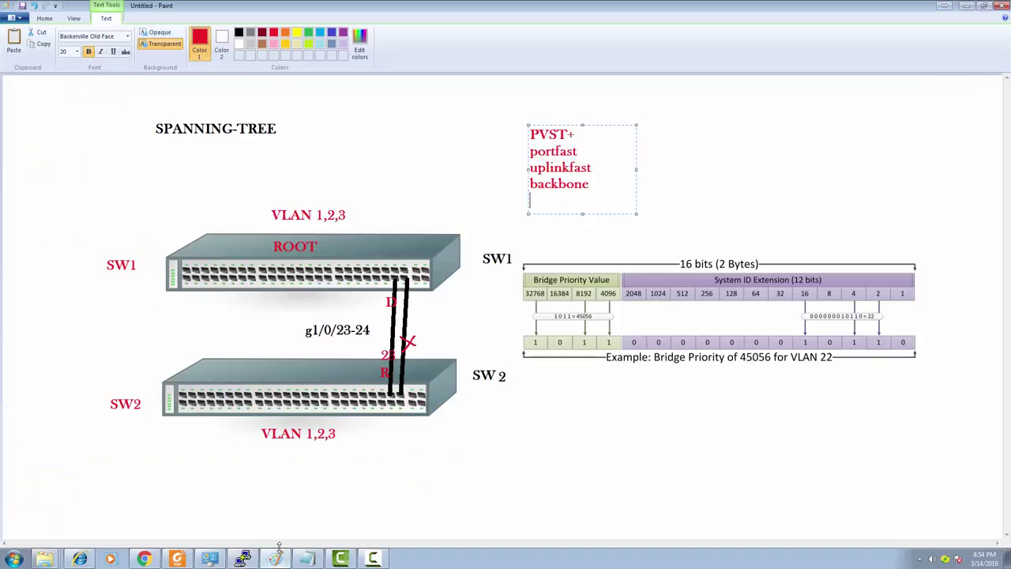
Label the upper link end 'D' on the diagram.
{"action": "left_click", "coordinate": [411, 302]}
{"action": "left_click", "coordinate": [414, 303]}
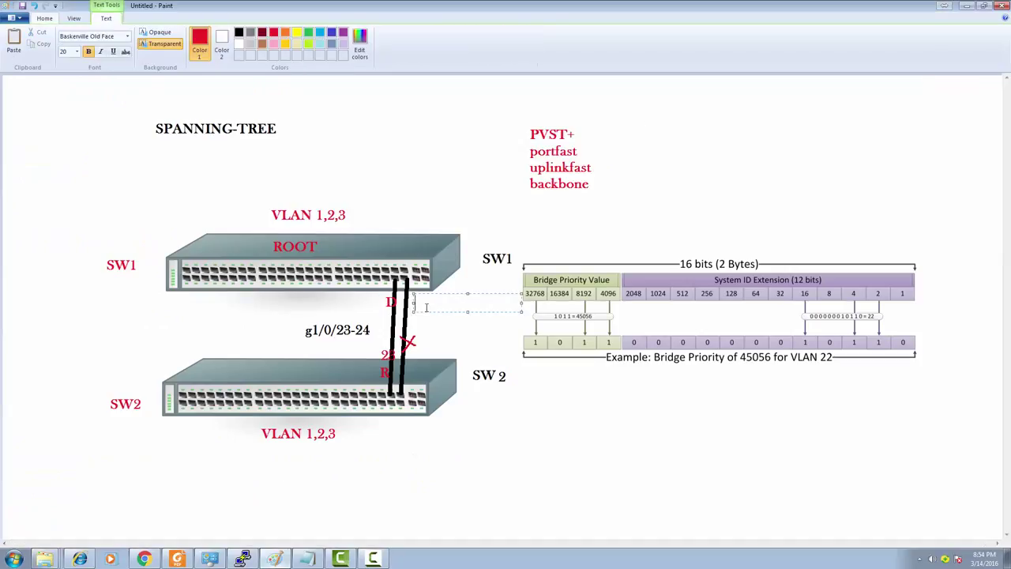
{"action": "type", "text": "d"}
{"action": "key", "text": "BackSpace"}
{"action": "type", "text": "D"}
{"action": "left_click", "coordinate": [422, 207]}
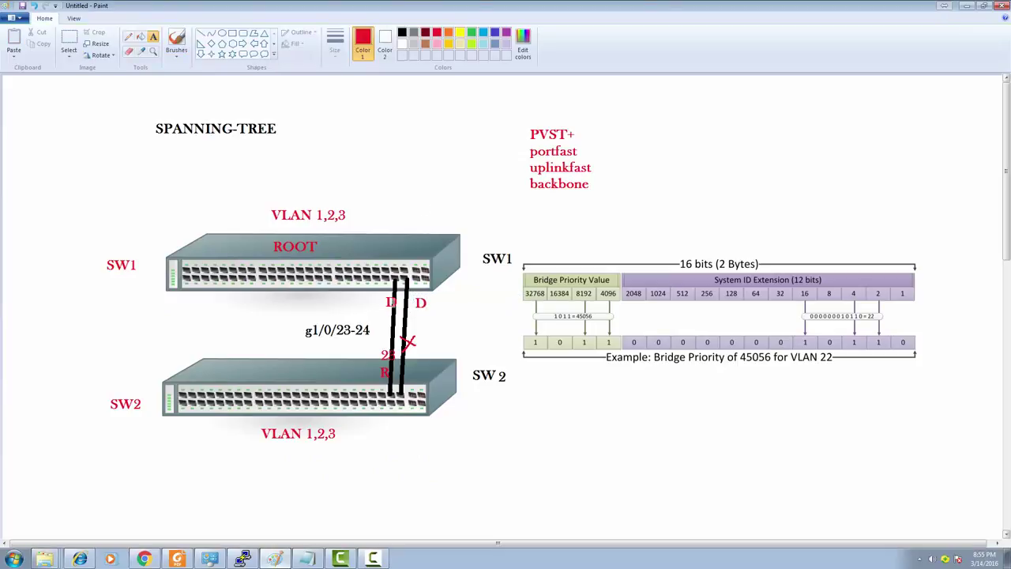
Add a 'BLK' label beside port 25.
{"action": "left_click", "coordinate": [374, 346]}
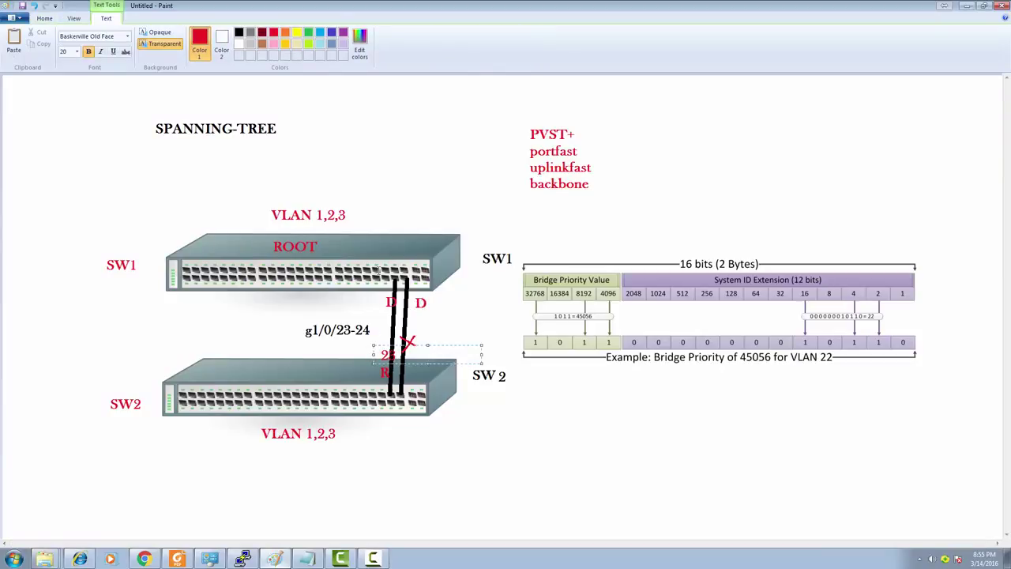
{"action": "left_click", "coordinate": [433, 338]}
{"action": "left_click", "coordinate": [413, 343]}
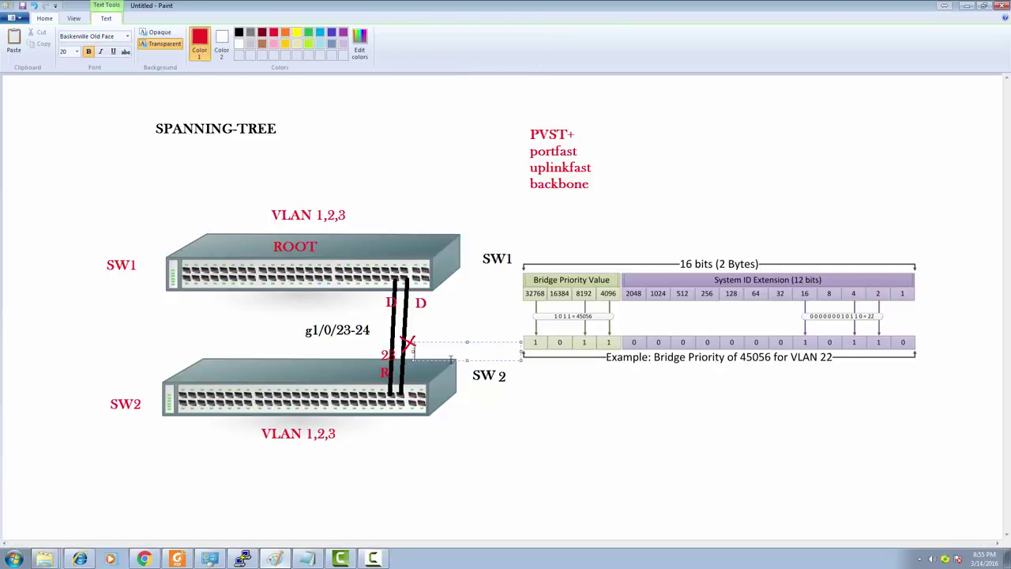
{"action": "type", "text": "BLK"}
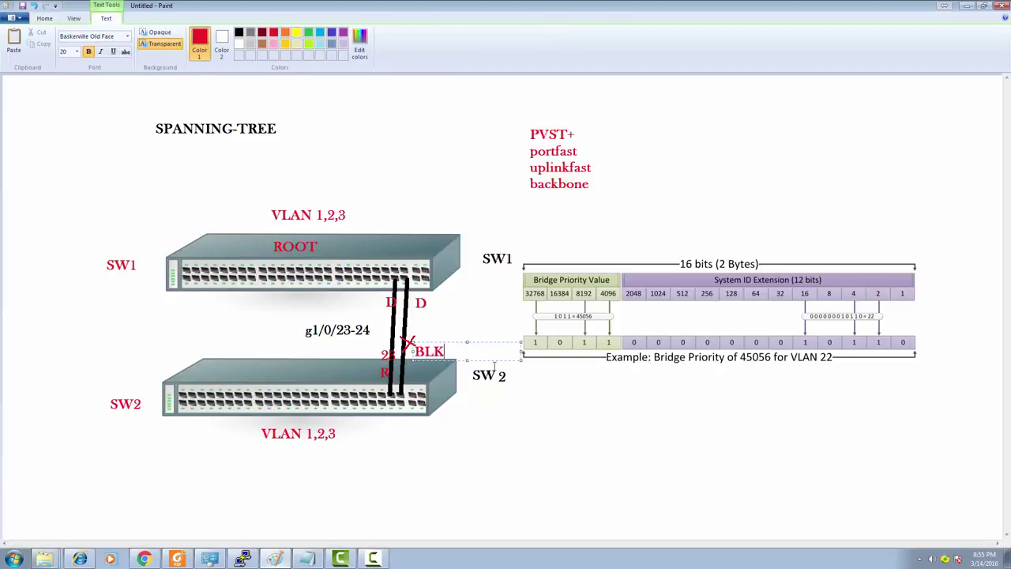
{"action": "left_click", "coordinate": [484, 329]}
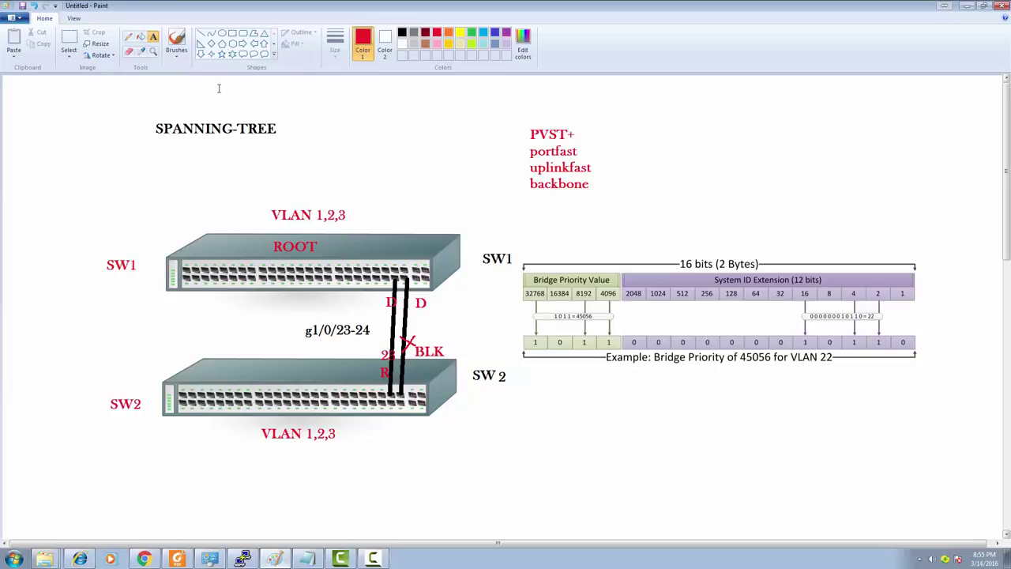
Draw a red oval around the two links between the switches.
{"action": "left_click", "coordinate": [222, 34]}
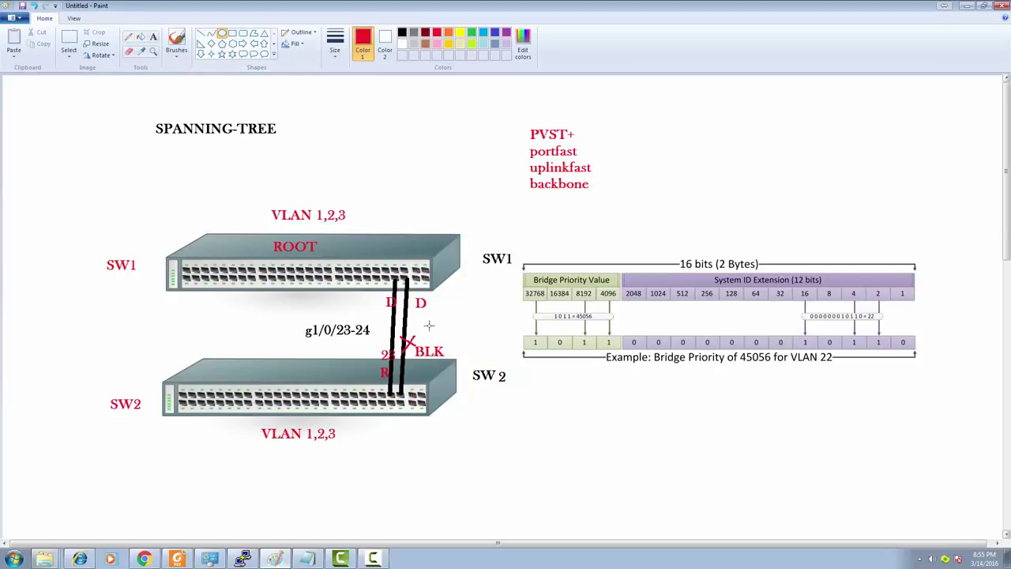
{"action": "left_click_drag", "start_coordinate": [419, 317], "coordinate": [377, 336]}
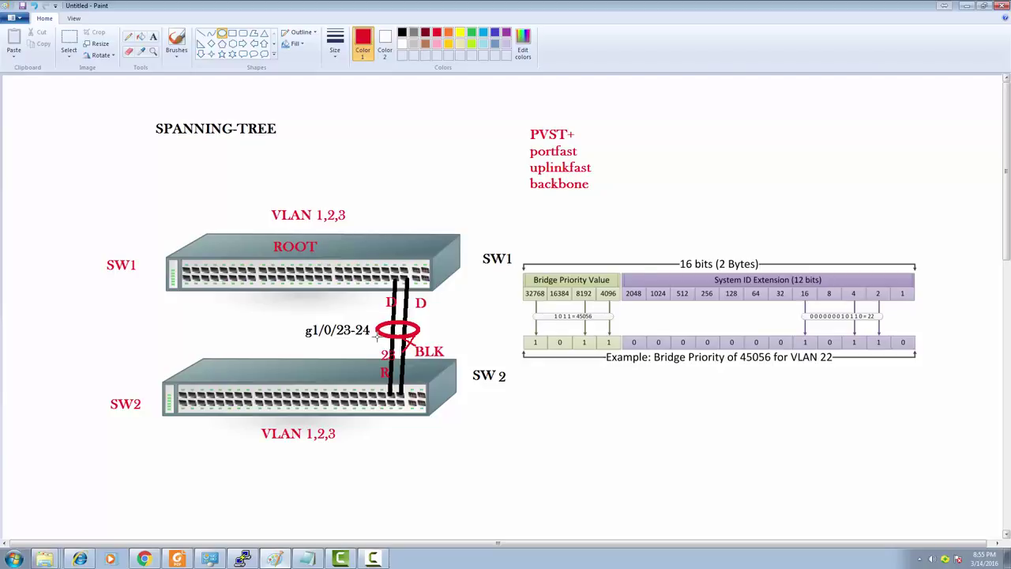
{"action": "left_click", "coordinate": [427, 328]}
Run 'show spanning-tree uplinkfast' on SW2 to confirm UplinkFast is disabled.
{"action": "left_click", "coordinate": [255, 560]}
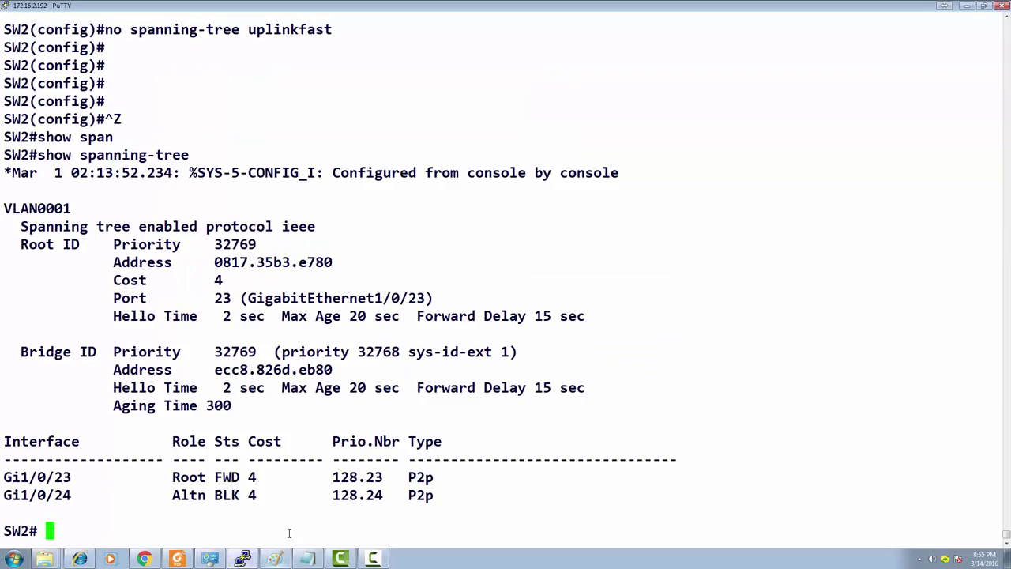
{"action": "type", "text": "SHOW "}
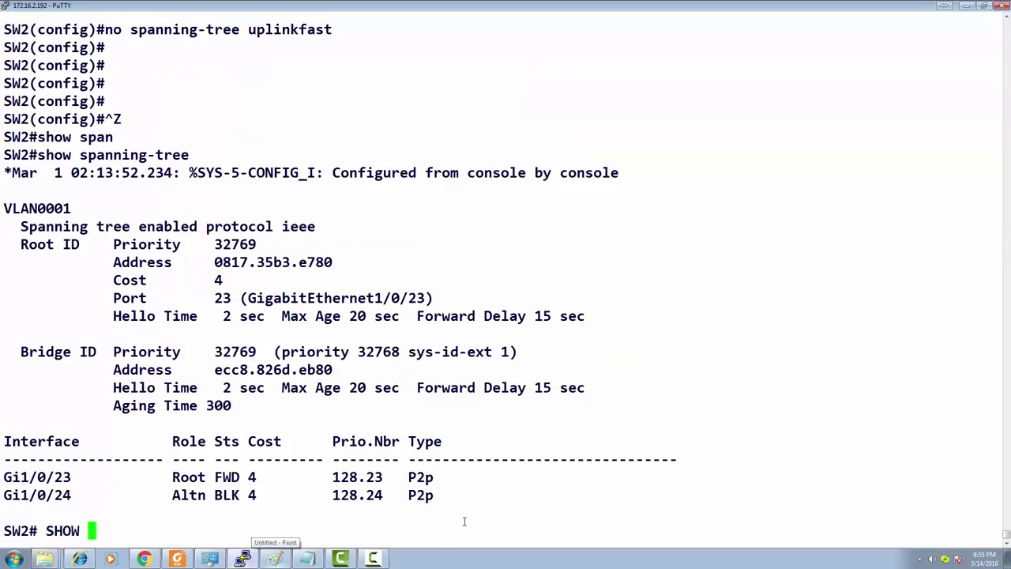
{"action": "type", "text": "SPAN"}
{"action": "key", "text": "Tab"}
{"action": "type", "text": "U"}
{"action": "key", "text": "Tab"}
{"action": "key", "text": "Return"}
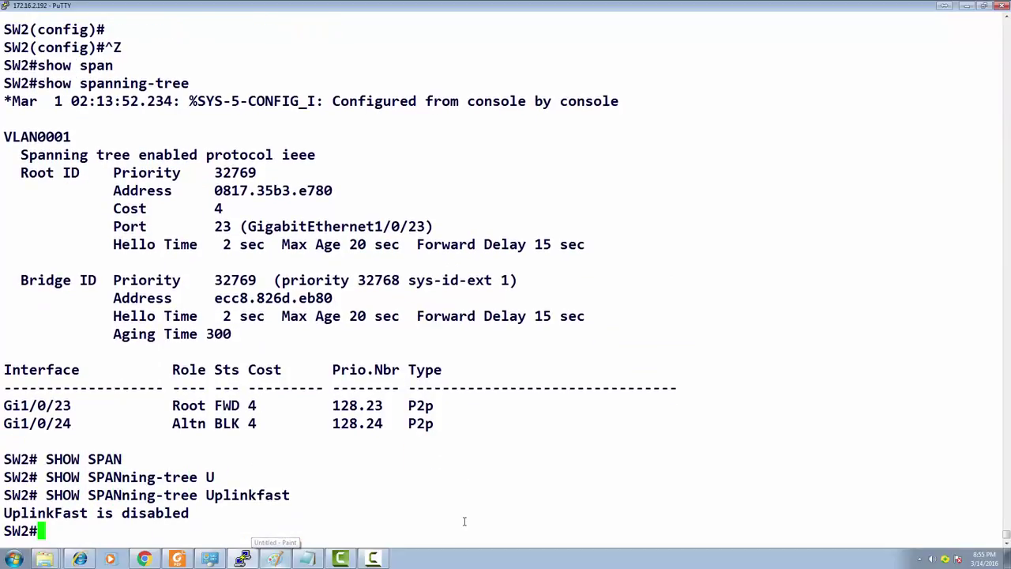
Re-enable UplinkFast with 'spanning-tree uplinkfast' in configuration mode, then exit to the privileged prompt.
{"action": "type", "text": "CONF T"}
{"action": "key", "text": "Return"}
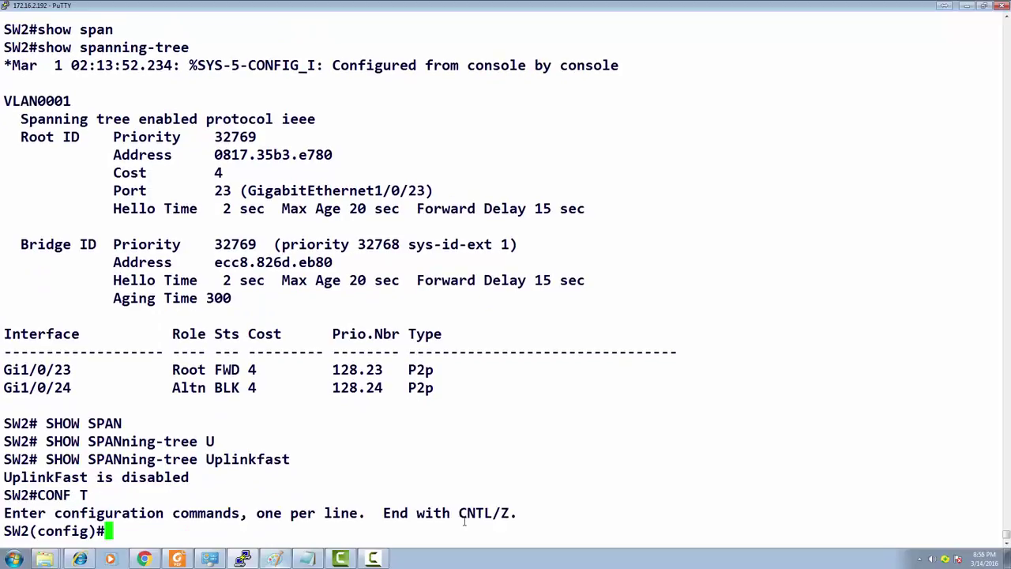
{"action": "type", "text": "SPAN"}
{"action": "key", "text": "Tab"}
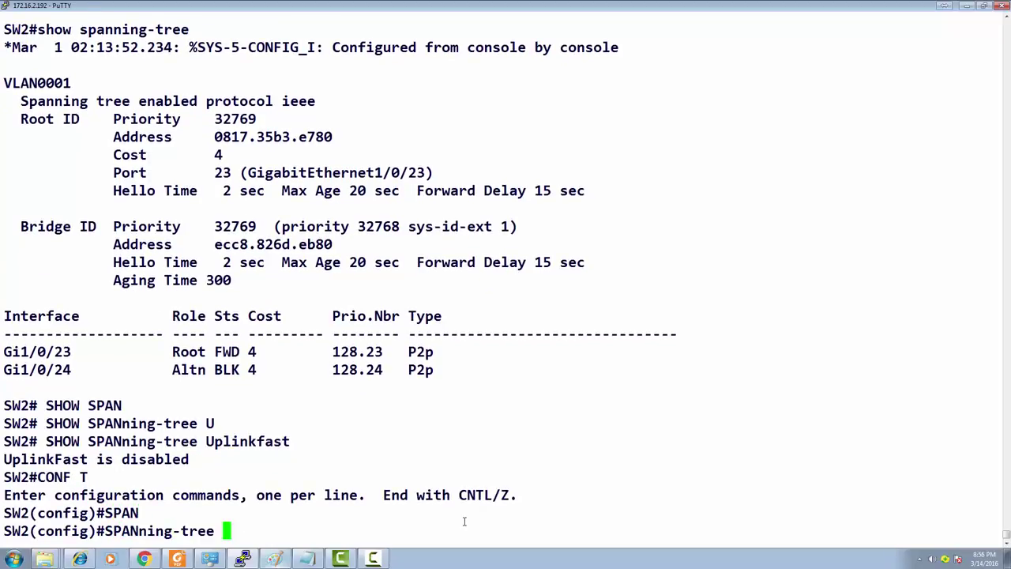
{"action": "type", "text": "U"}
{"action": "key", "text": "Tab"}
{"action": "key", "text": "Return"}
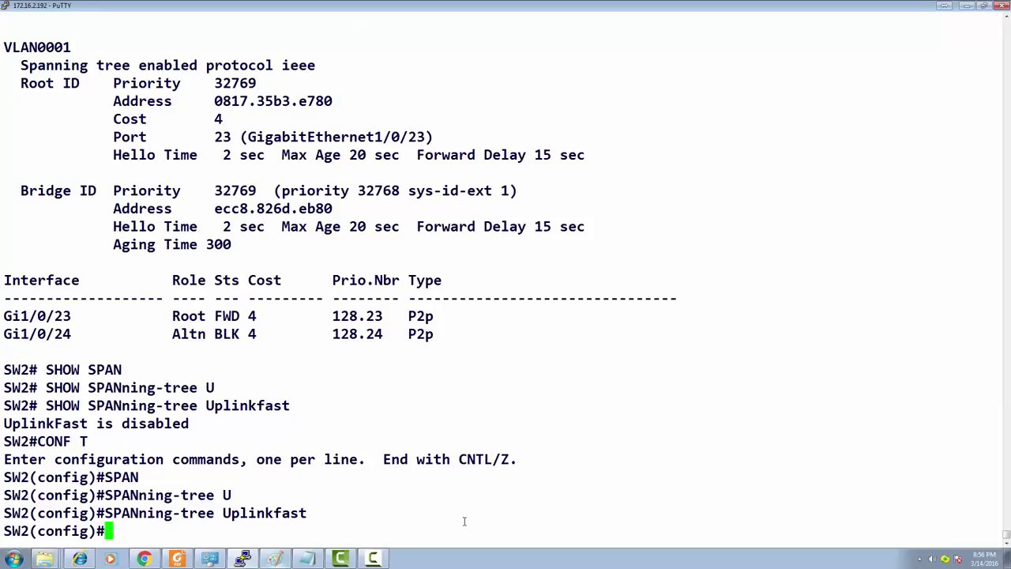
{"action": "key", "text": "ctrl+z"}
{"action": "key", "text": "Return"}
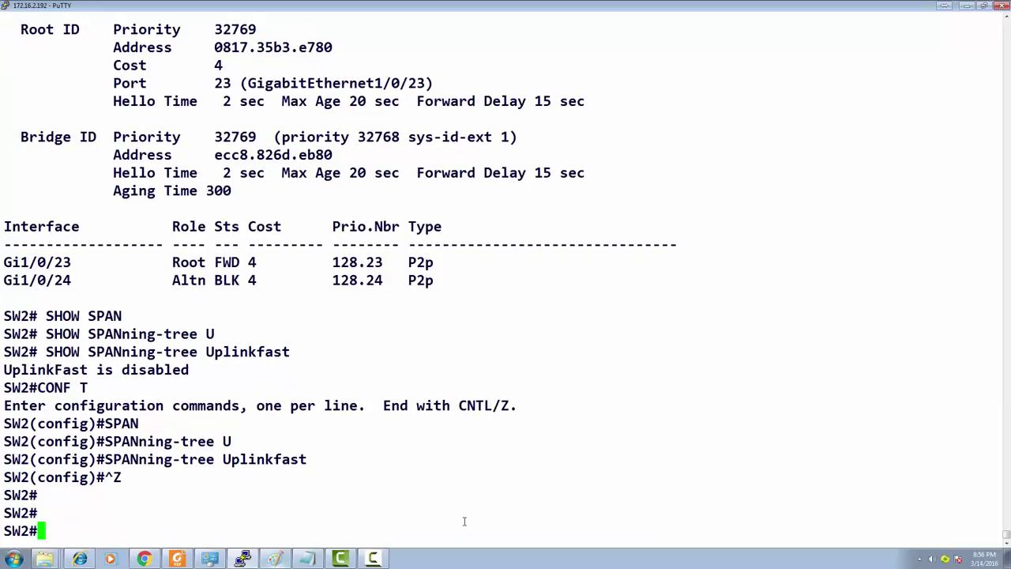
Highlight the earlier Gi1/0/23 and Gi1/0/24 rows and the root and bridge ID details.
{"action": "key", "text": "Return"}
{"action": "key", "text": "Return"}
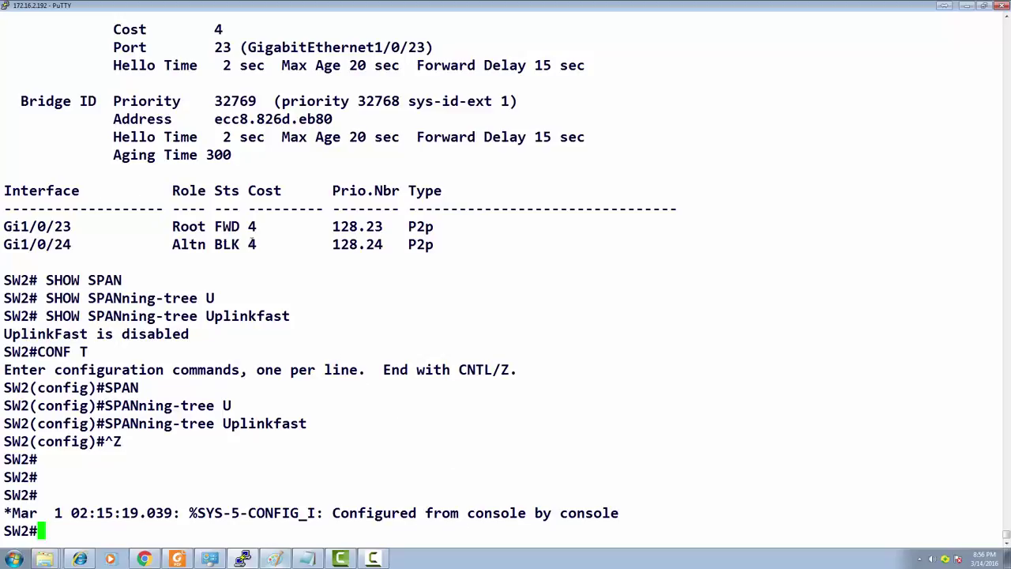
{"action": "left_click_drag", "start_coordinate": [3, 226], "coordinate": [262, 257]}
{"action": "scroll", "coordinate": [262, 253], "scroll_direction": "up", "scroll_amount": 5}
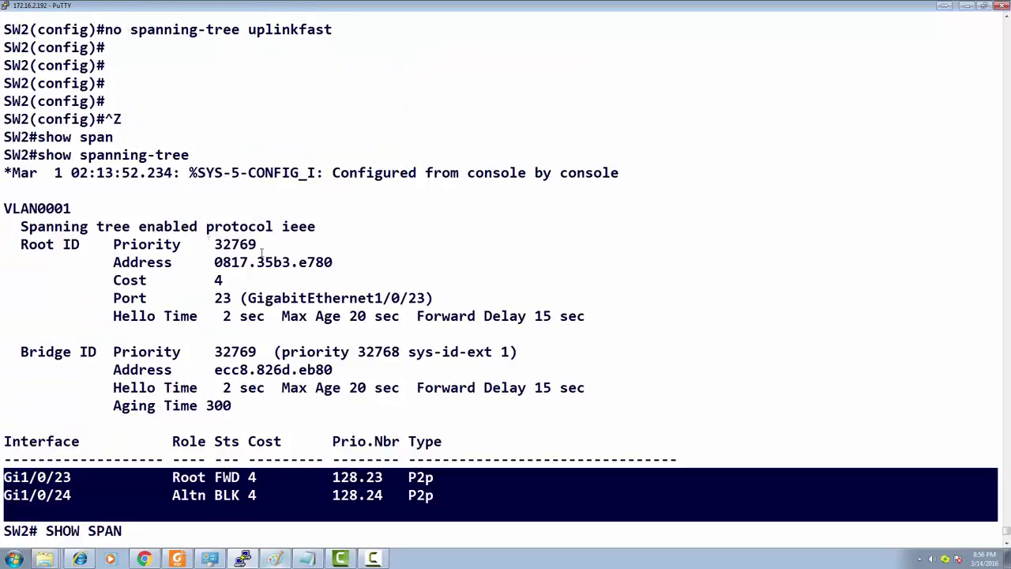
{"action": "left_click_drag", "start_coordinate": [3, 155], "coordinate": [4, 529]}
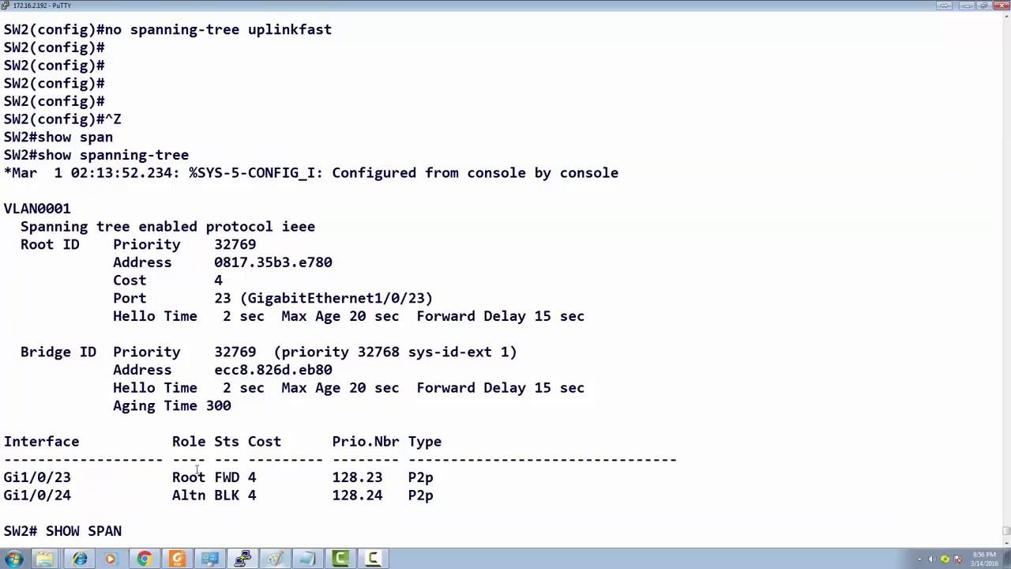
{"action": "left_click_drag", "start_coordinate": [190, 464], "coordinate": [198, 497]}
{"action": "left_click_drag", "start_coordinate": [184, 241], "coordinate": [342, 382]}
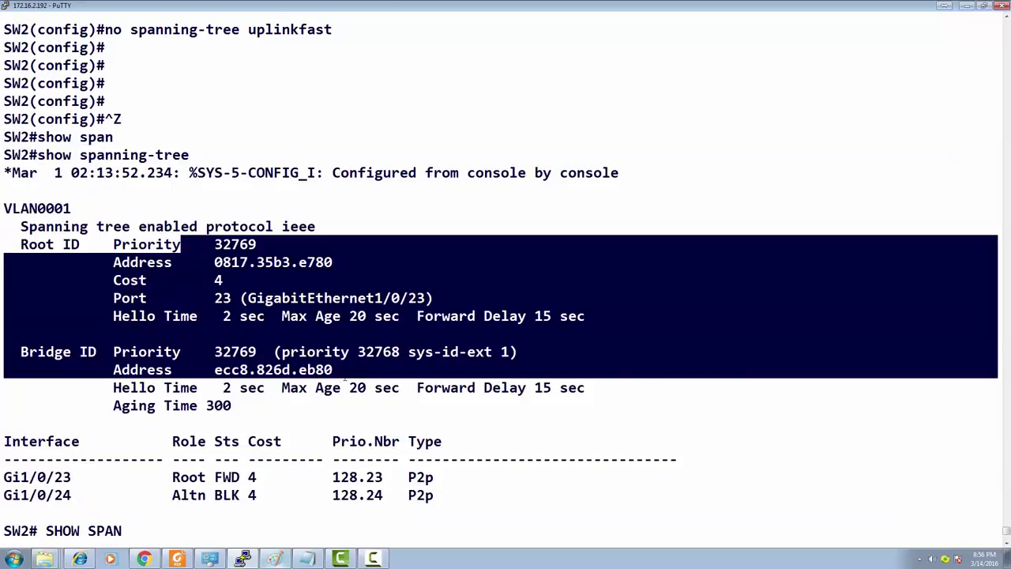
{"action": "left_click", "coordinate": [293, 369]}
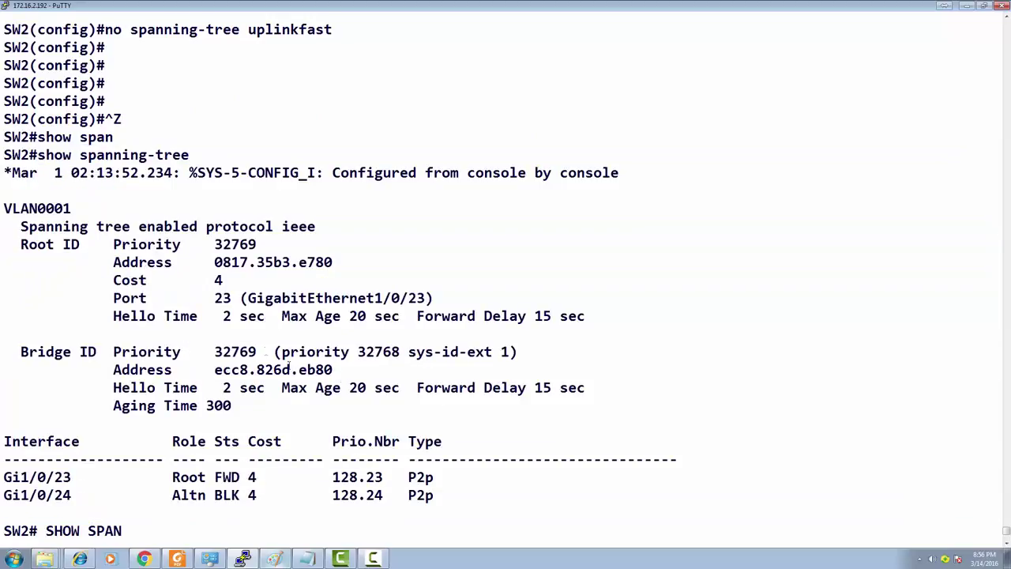
{"action": "left_click_drag", "start_coordinate": [220, 345], "coordinate": [255, 406]}
{"action": "left_click", "coordinate": [276, 390]}
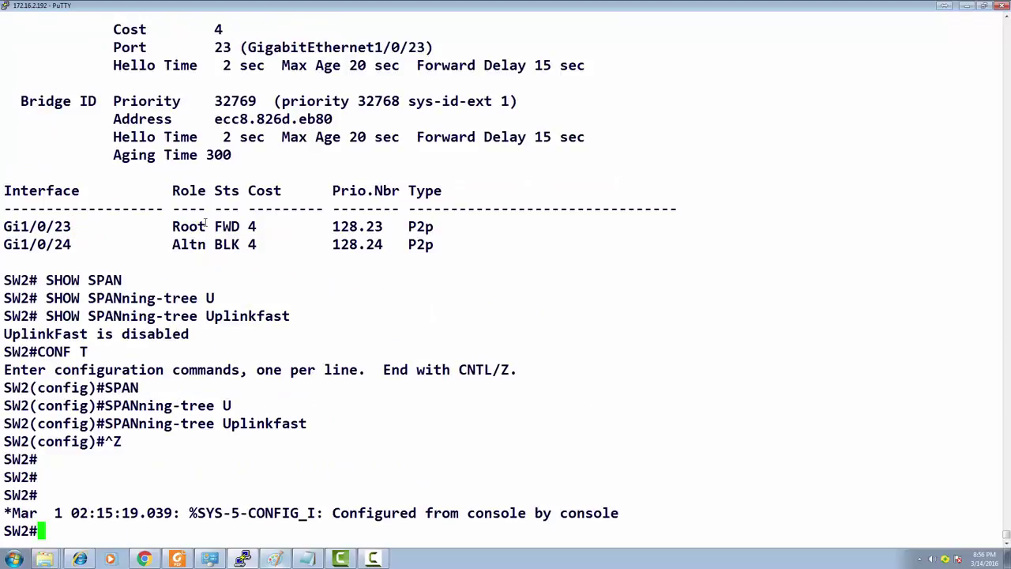
{"action": "left_click_drag", "start_coordinate": [122, 280], "coordinate": [395, 283]}
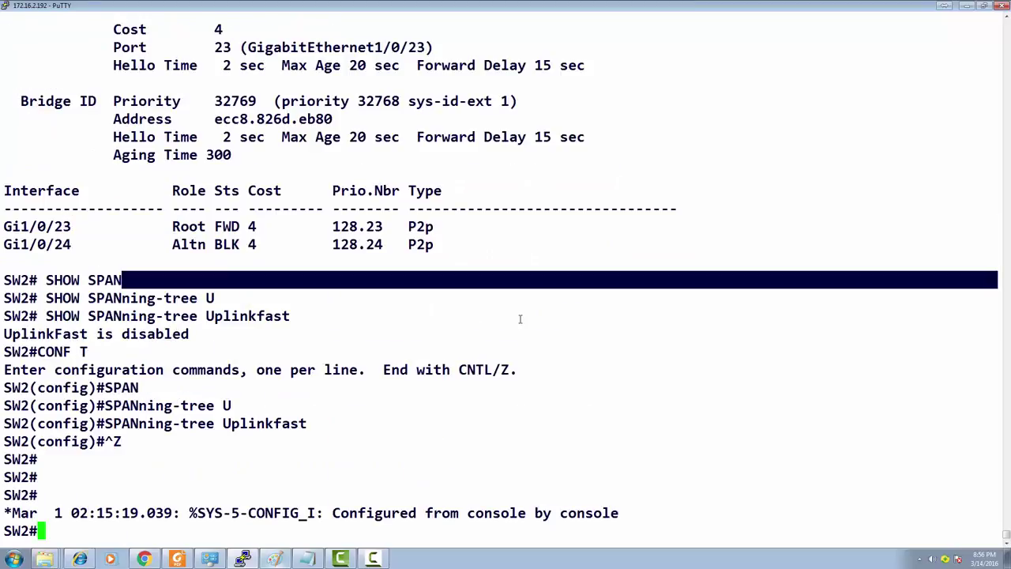
Run 'show spanning-tree' on SW2 to confirm cost 3004 and priority 49153.
{"action": "type", "text": "SHOW SPAN"}
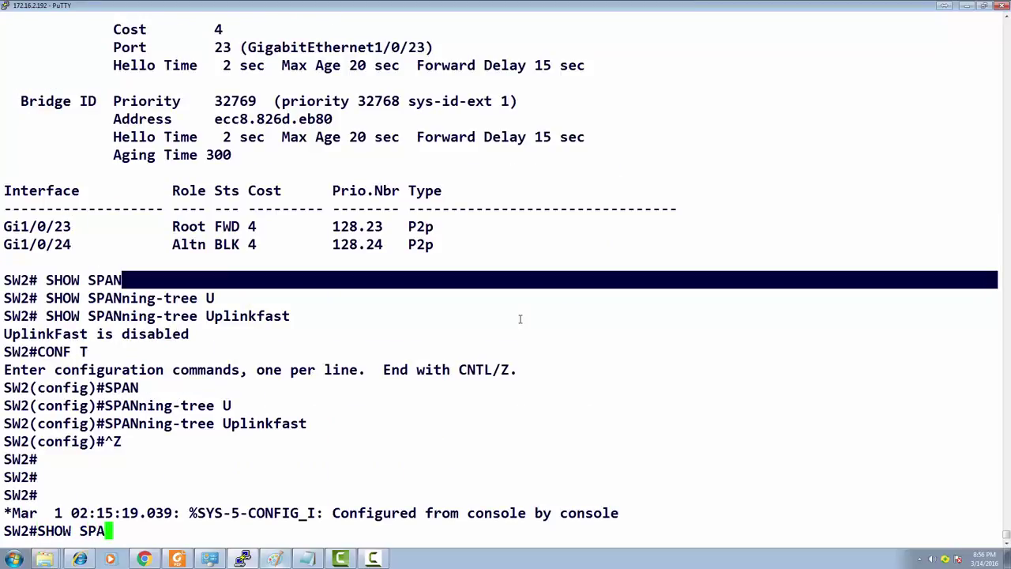
{"action": "key", "text": "Tab"}
{"action": "key", "text": "Return"}
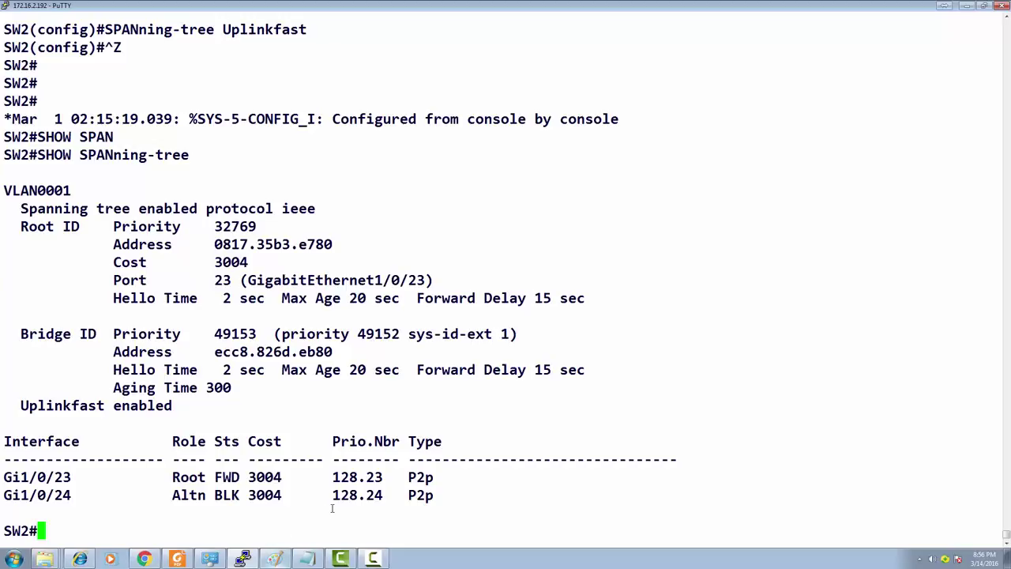
{"action": "left_click", "coordinate": [341, 558]}
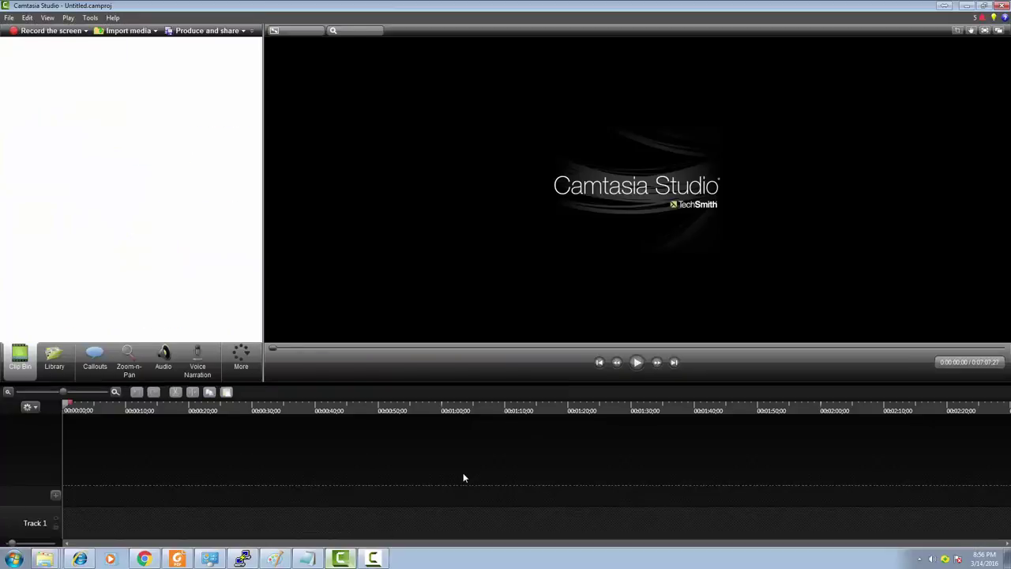
Show the Camtasia Recorder controls and minimize Camtasia Studio back to the SW2 console.
{"action": "left_click", "coordinate": [373, 558]}
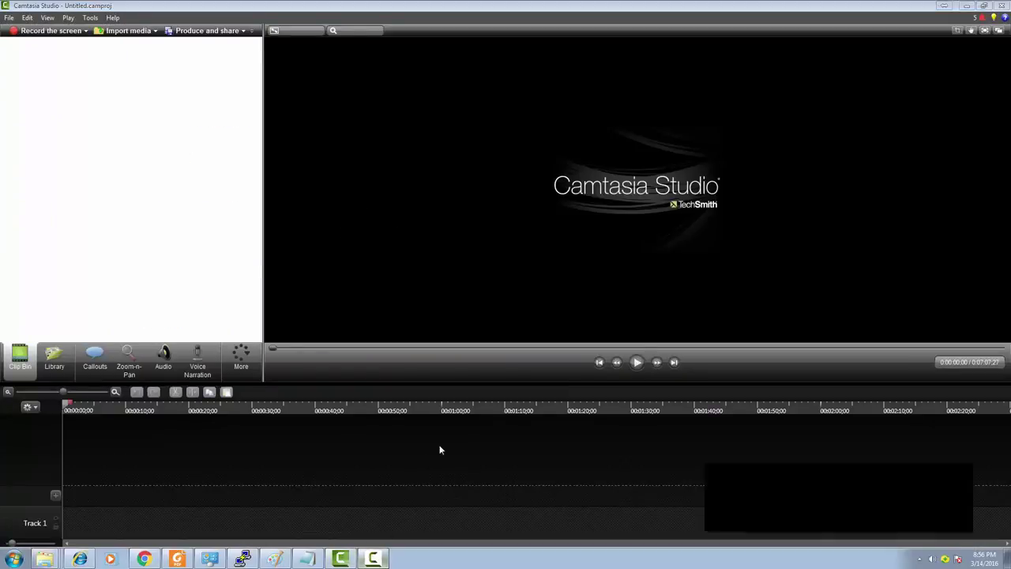
{"action": "left_click", "coordinate": [968, 5]}
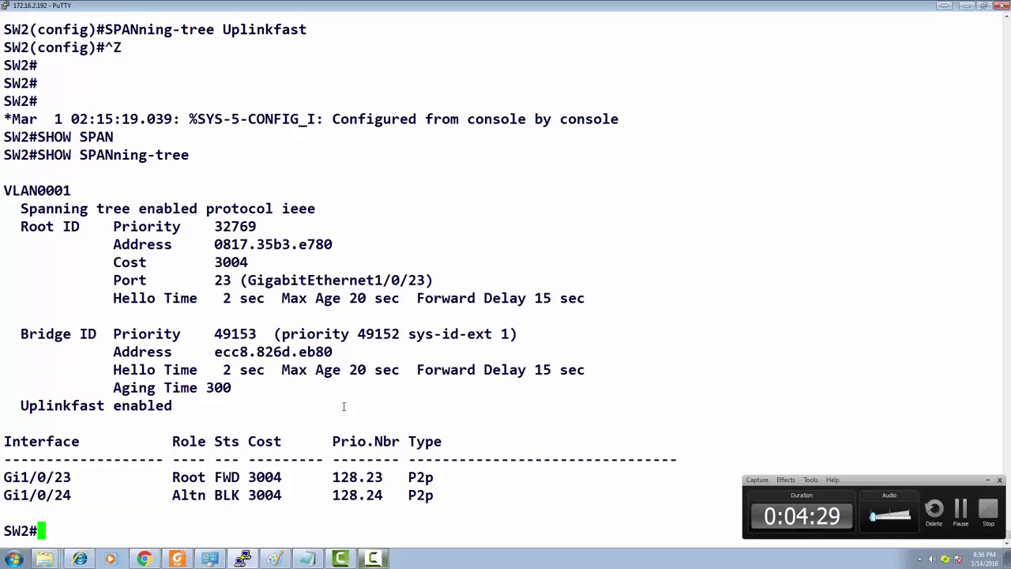
Highlight the root port cost 3004 and bridge priority 49153 in SW2's spanning-tree output.
{"action": "double_click", "coordinate": [251, 477]}
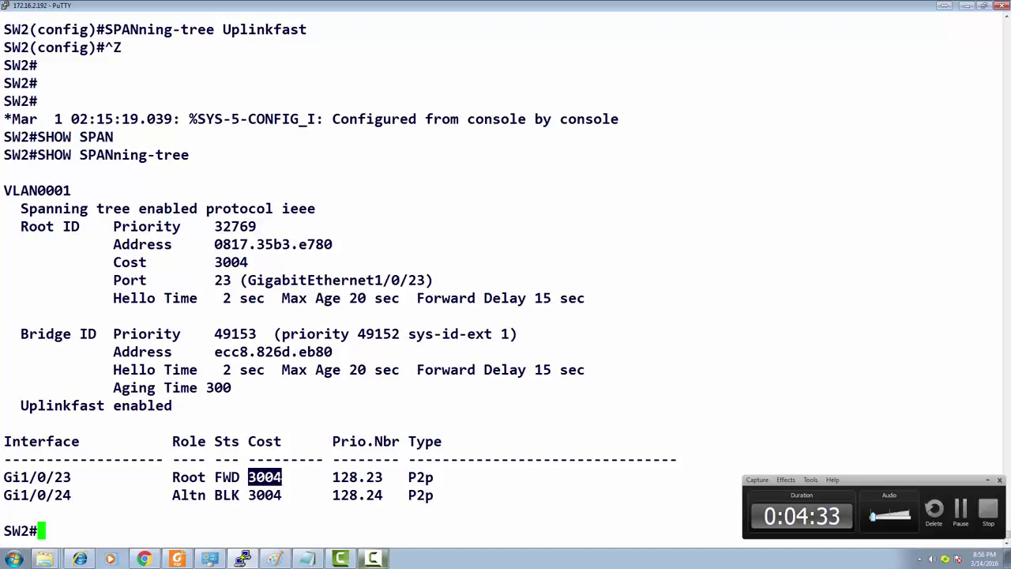
{"action": "left_click_drag", "start_coordinate": [215, 334], "coordinate": [256, 334]}
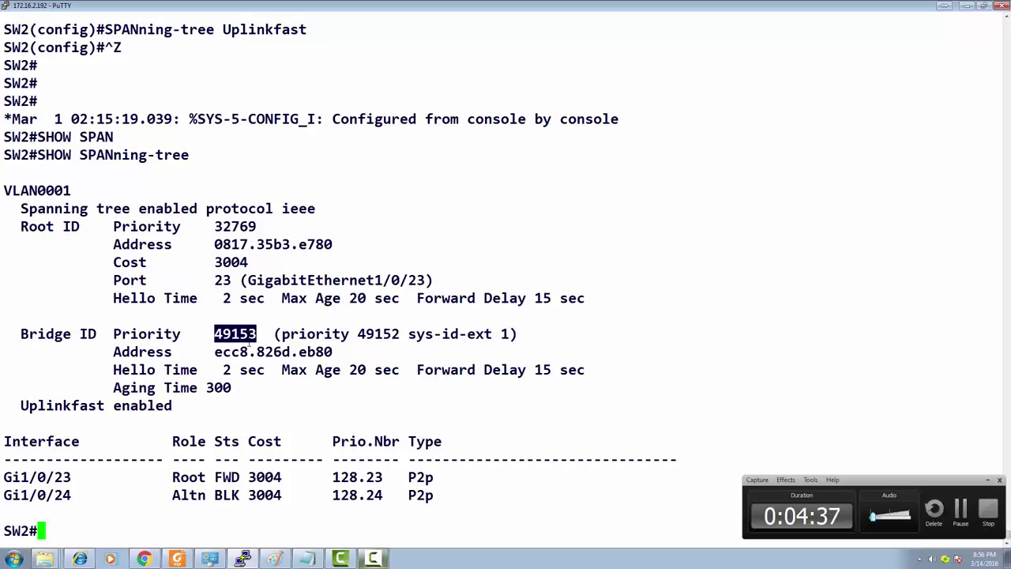
{"action": "left_click", "coordinate": [240, 338]}
{"action": "left_click_drag", "start_coordinate": [215, 334], "coordinate": [256, 334]}
{"action": "left_click", "coordinate": [258, 336]}
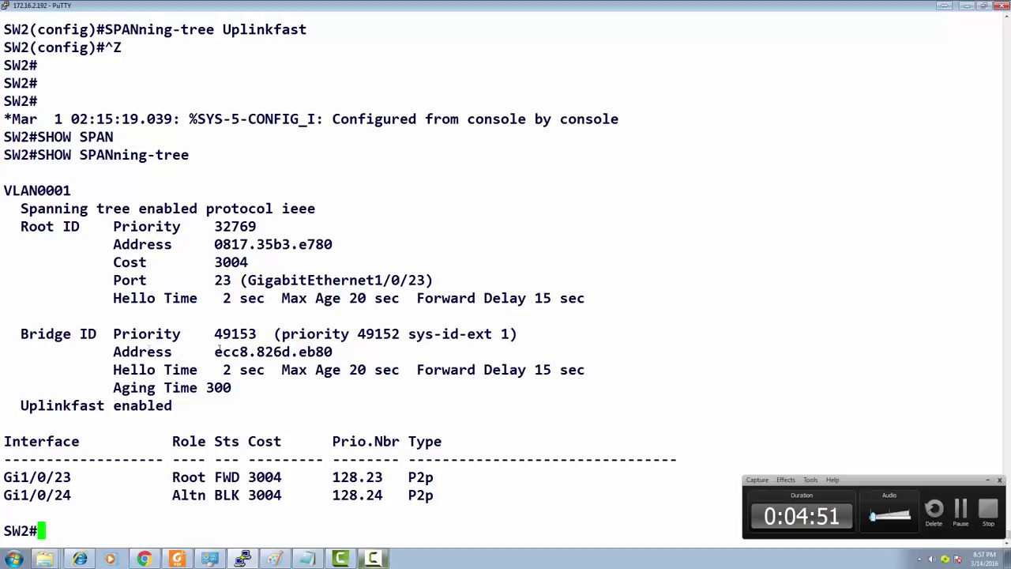
{"action": "left_click", "coordinate": [274, 559]}
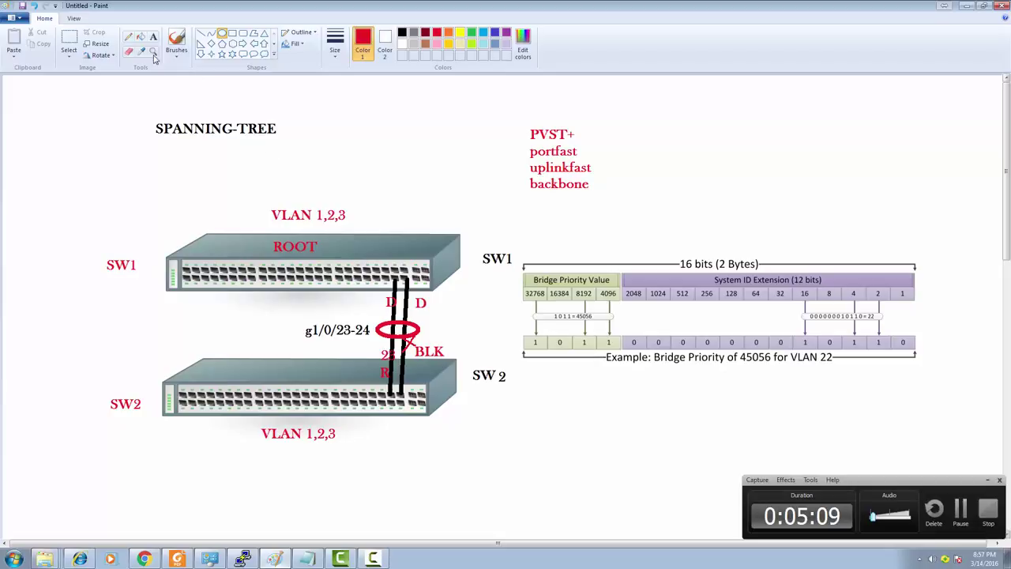
Draw a red arrow below SW2 pointing up at the switch.
{"action": "left_click", "coordinate": [128, 36]}
{"action": "left_click_drag", "start_coordinate": [455, 408], "coordinate": [517, 435]}
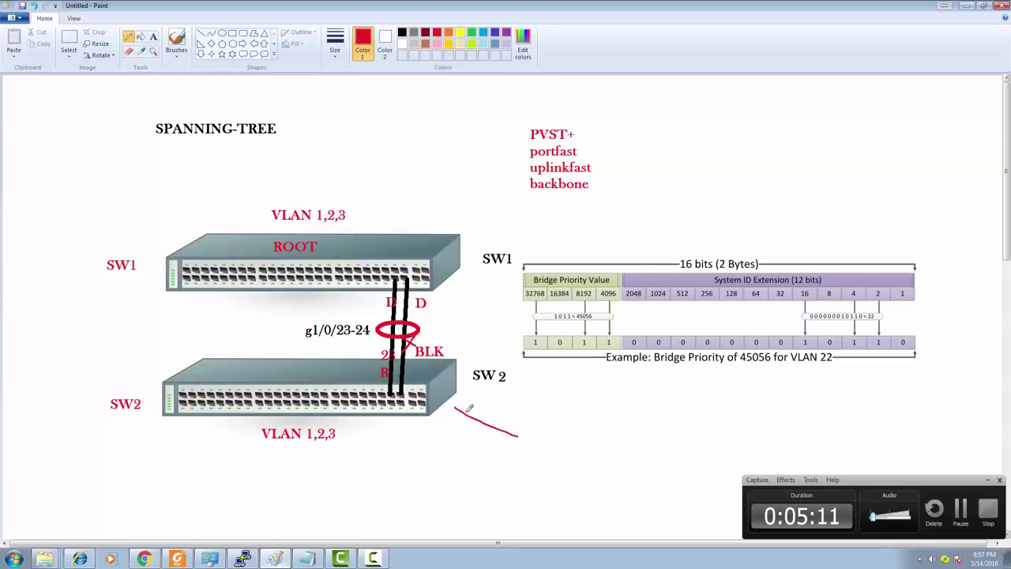
{"action": "left_click_drag", "start_coordinate": [457, 410], "coordinate": [505, 416]}
{"action": "left_click", "coordinate": [243, 560]}
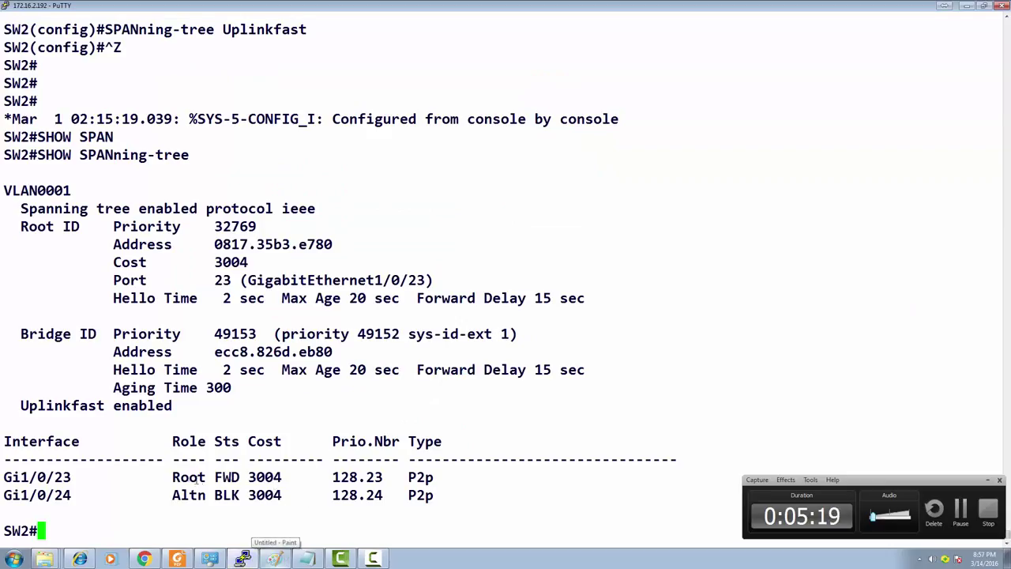
Highlight the Gi1/0/23 root forwarding and Gi1/0/24 blocking rows in SW2's spanning-tree output.
{"action": "left_click_drag", "start_coordinate": [3, 477], "coordinate": [433, 495]}
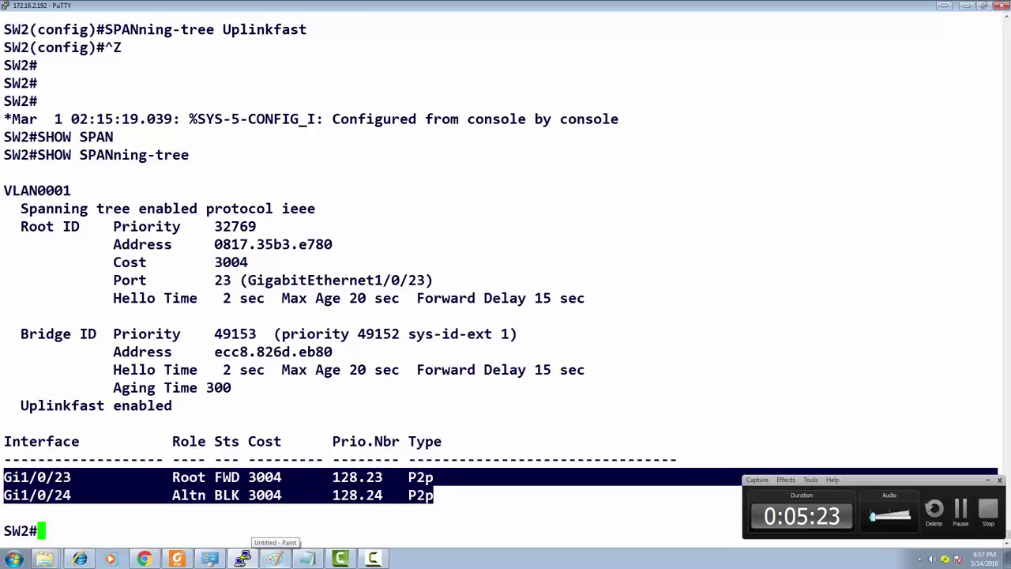
{"action": "left_click", "coordinate": [433, 495]}
{"action": "left_click_drag", "start_coordinate": [3, 477], "coordinate": [435, 494]}
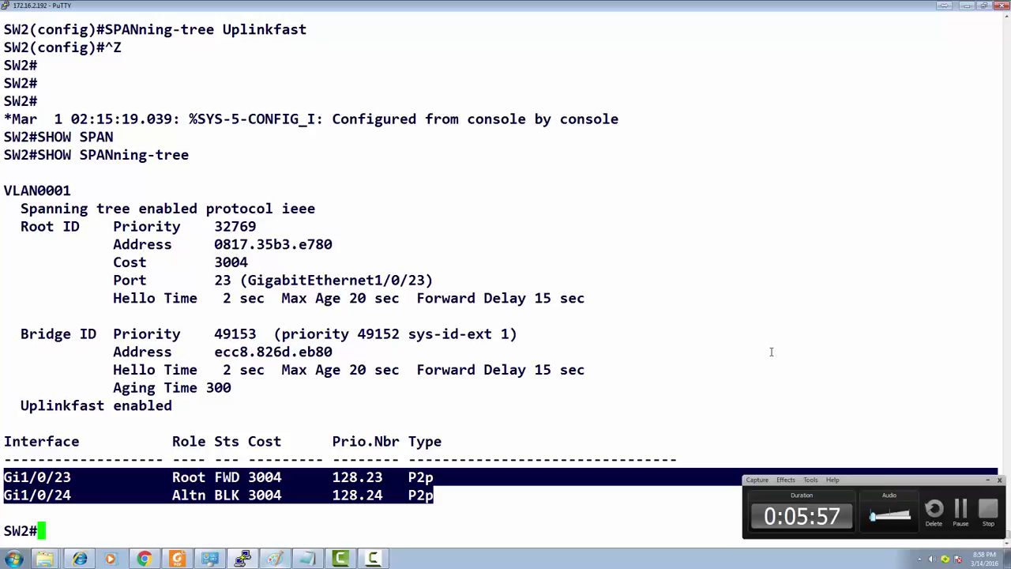
Assign 1.1.1.2 255.255.255.0 to SW2's VLAN 1 interface and bring it up with no shut.
{"action": "type", "text": "CONF T"}
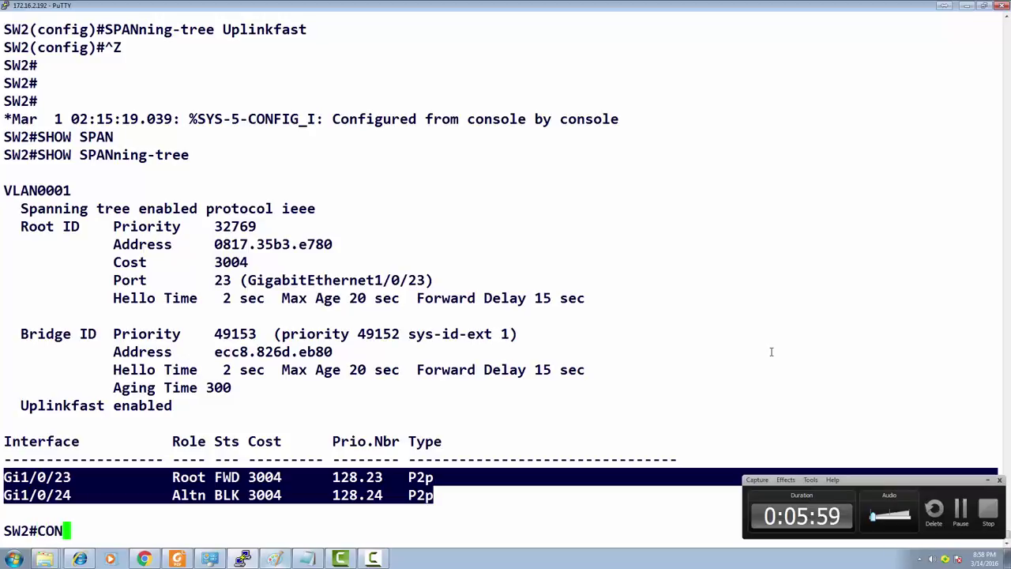
{"action": "key", "text": "Return"}
{"action": "type", "text": "INT VLAN 1"}
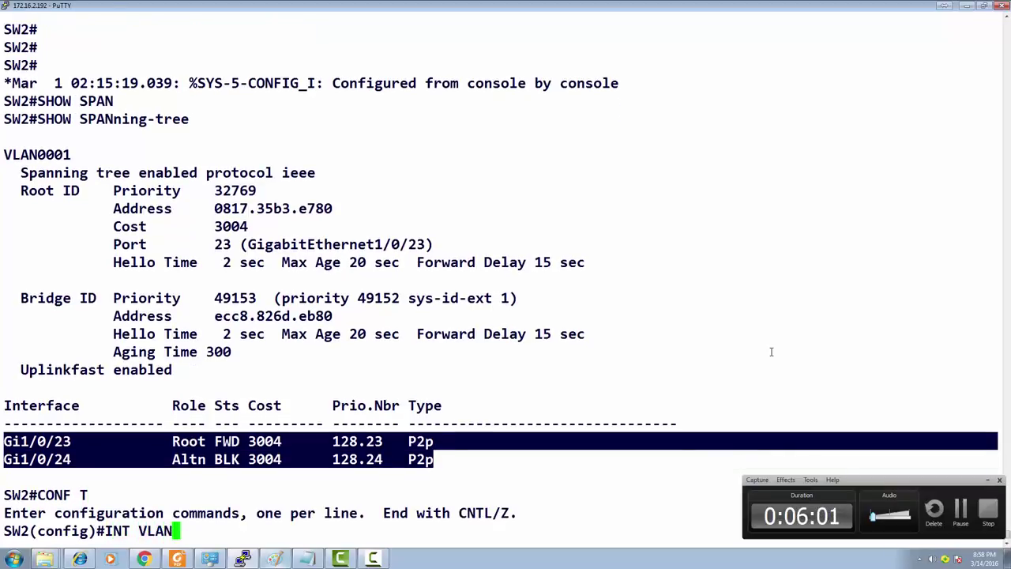
{"action": "key", "text": "Return"}
{"action": "type", "text": "IP ADD 1."}
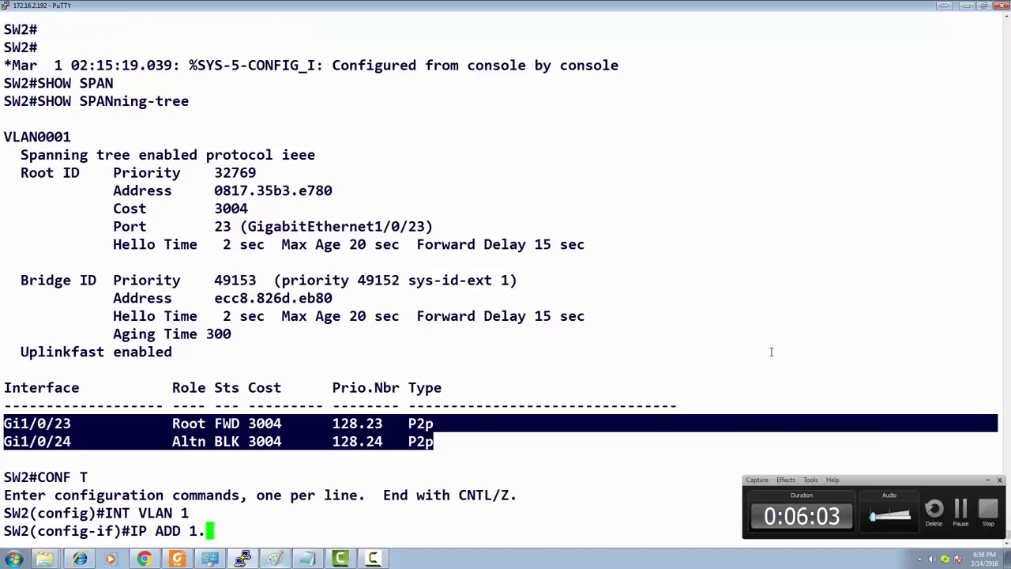
{"action": "type", "text": "1.1.2 255"}
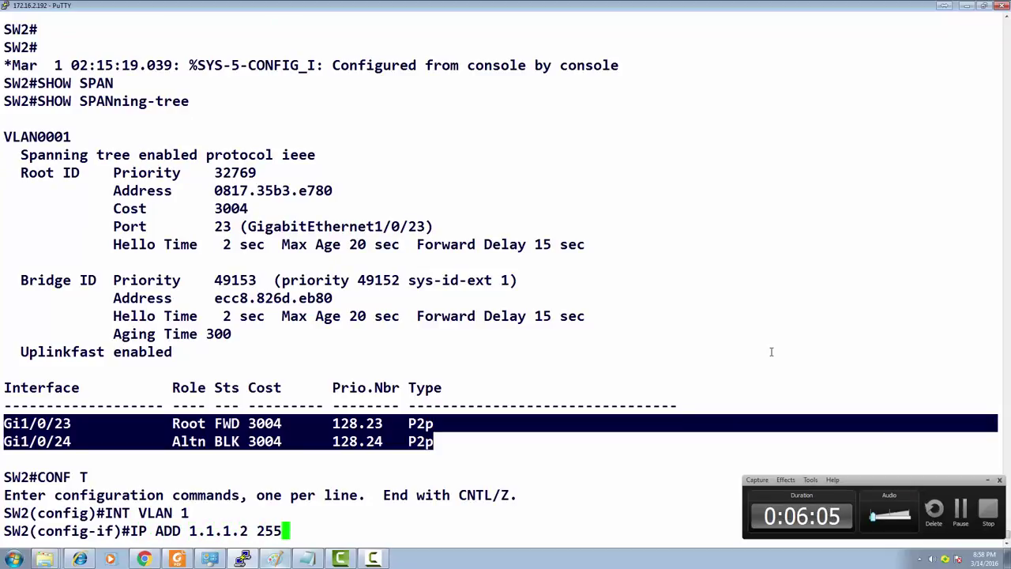
{"action": "type", "text": ".255.255.0"}
{"action": "key", "text": "Return"}
{"action": "type", "text": "NO SHUT"}
{"action": "key", "text": "Return"}
{"action": "type", "text": "EXIT"}
{"action": "key", "text": "Return"}
{"action": "key", "text": "Return"}
{"action": "key", "text": "Return"}
{"action": "key", "text": "Return"}
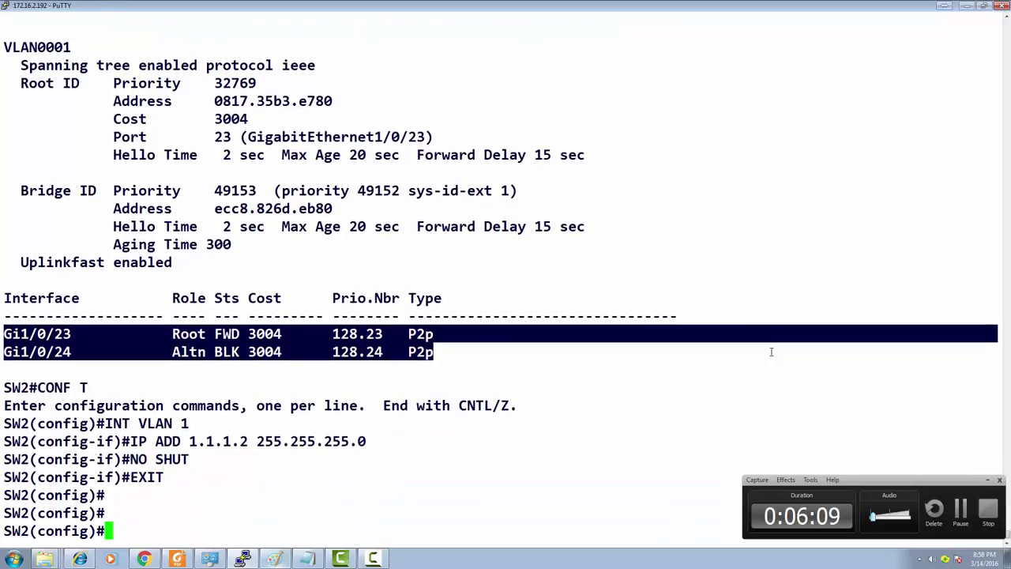
Suspend the SW2 session and resume the connection to SW1.
{"action": "key", "text": "ctrl+shift+6"}
{"action": "type", "text": "x2"}
{"action": "key", "text": "Return"}
Assign 1.1.1.1 255.255.255.0 to SW1's VLAN 1 interface.
{"action": "type", "text": "CONF T"}
{"action": "key", "text": "Return"}
{"action": "type", "text": "INT VLAN 1"}
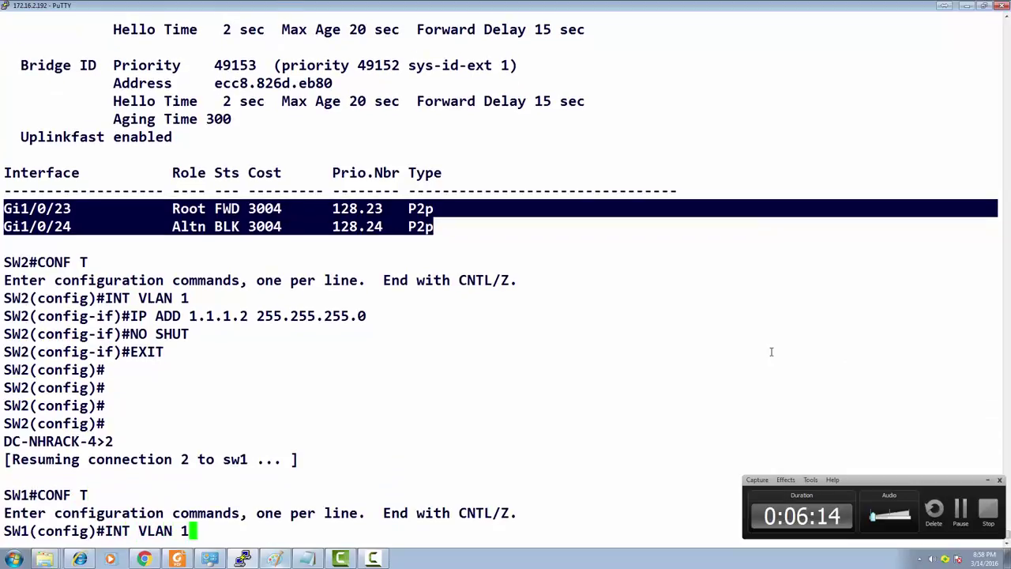
{"action": "key", "text": "Return"}
{"action": "type", "text": "IP AD"}
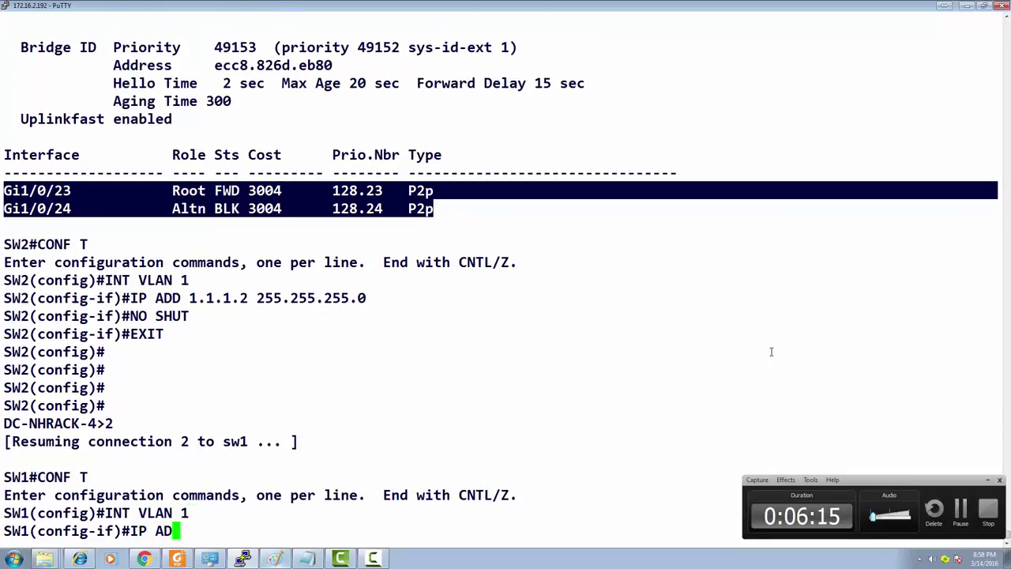
{"action": "type", "text": "D 1.1.1.1 "}
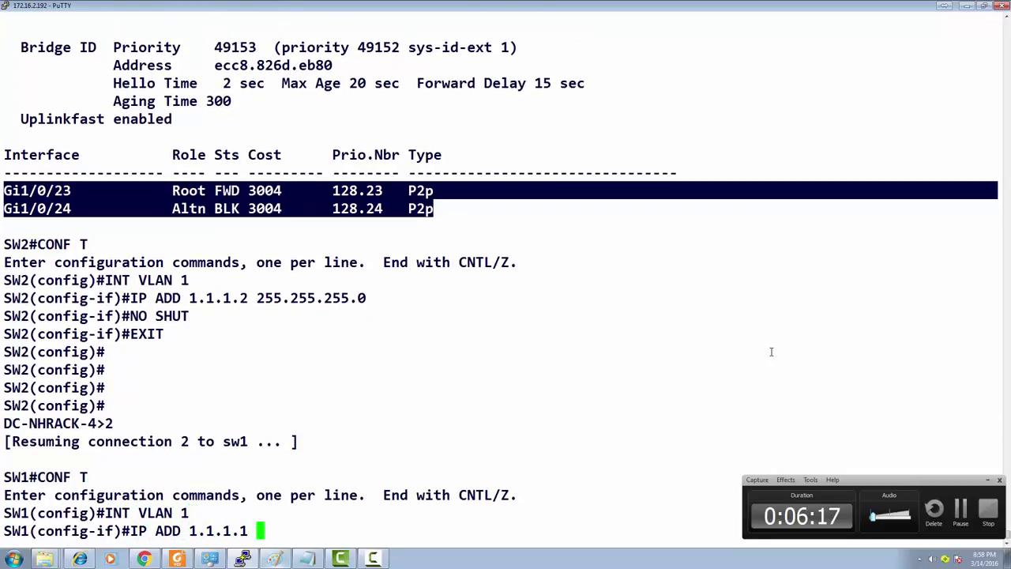
{"action": "type", "text": "255.255.255.0"}
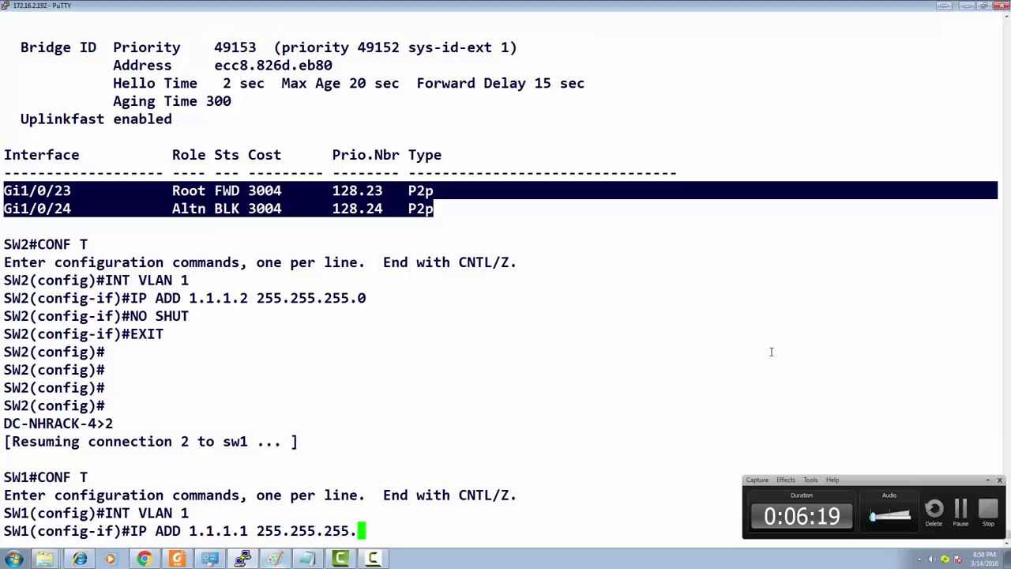
{"action": "key", "text": "Return"}
{"action": "type", "text": "E"}
{"action": "type", "text": "XI"}
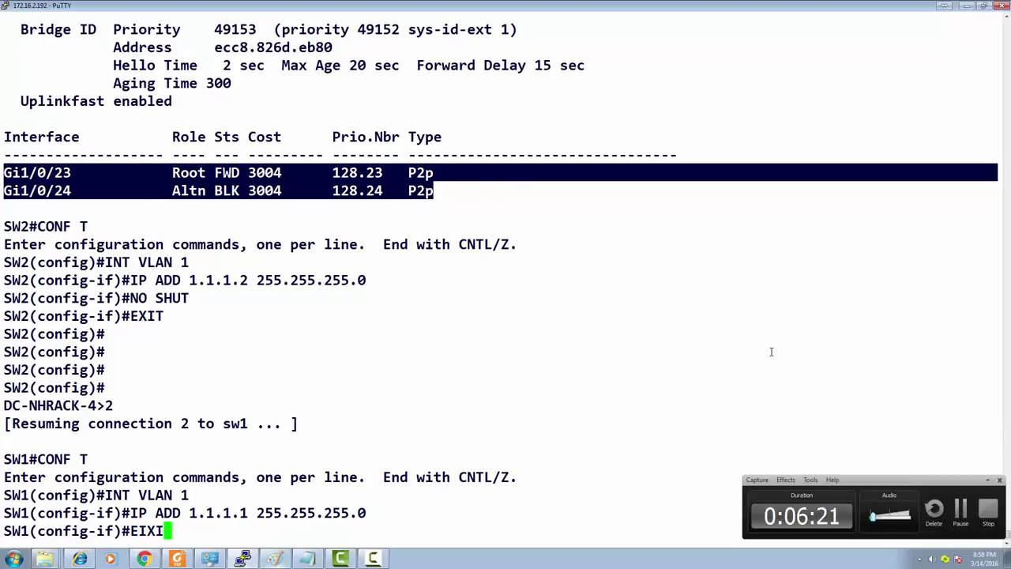
{"action": "type", "text": "T"}
{"action": "key", "text": "Return"}
Save SW1's configuration with wr and return to the terminal server.
{"action": "key", "text": "Return"}
{"action": "key", "text": "Return"}
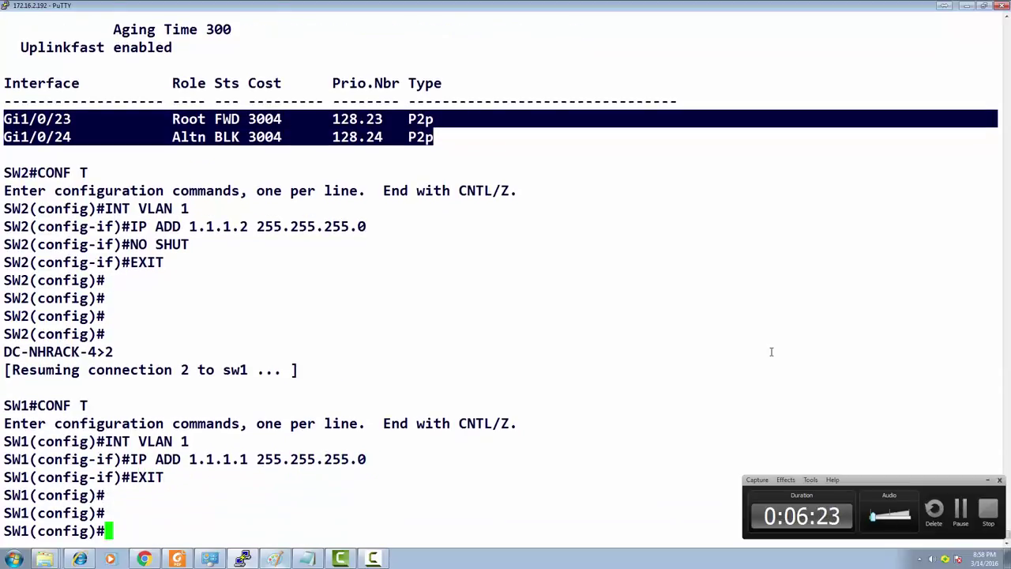
{"action": "key", "text": "ctrl+z"}
{"action": "key", "text": "Return"}
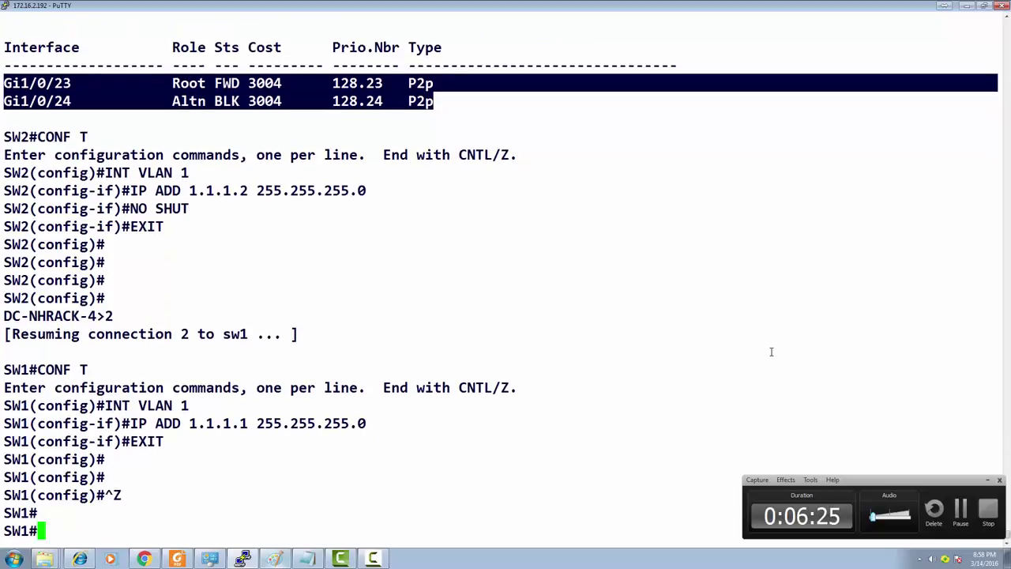
{"action": "key", "text": "Return"}
{"action": "key", "text": "Return"}
{"action": "type", "text": "W"}
{"action": "key", "text": "Return"}
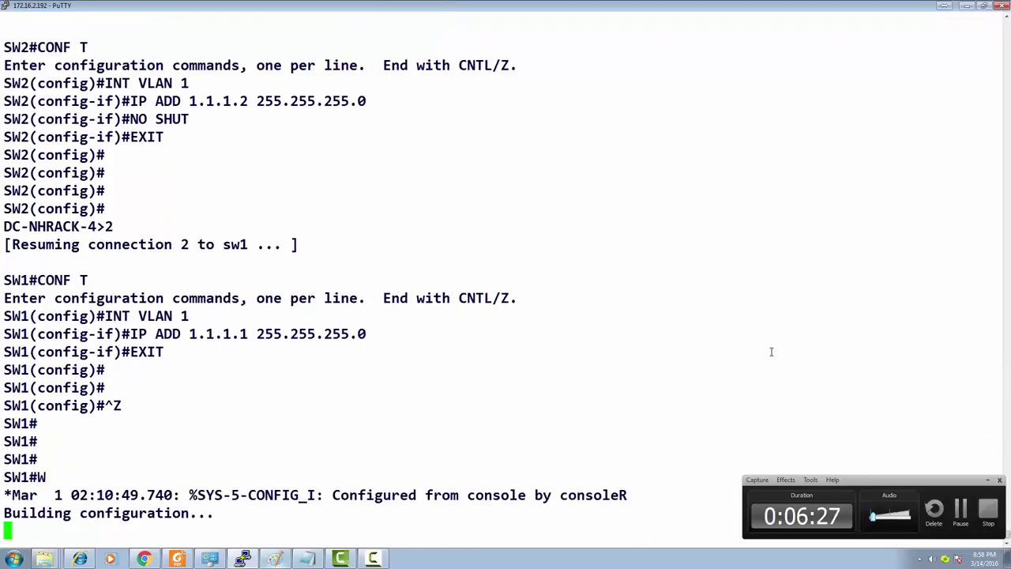
{"action": "key", "text": "ctrl+shift+6"}
{"action": "type", "text": "x"}
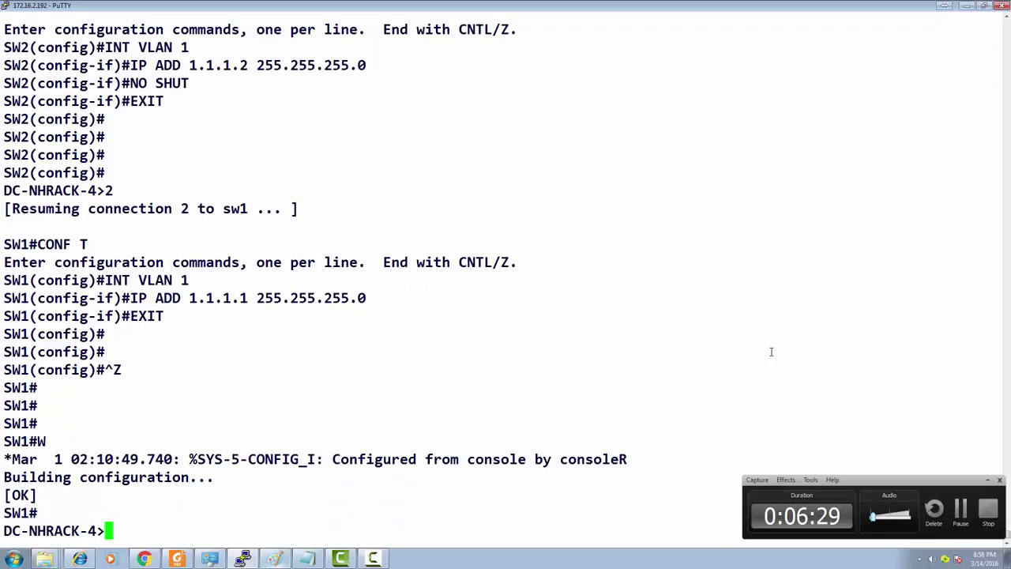